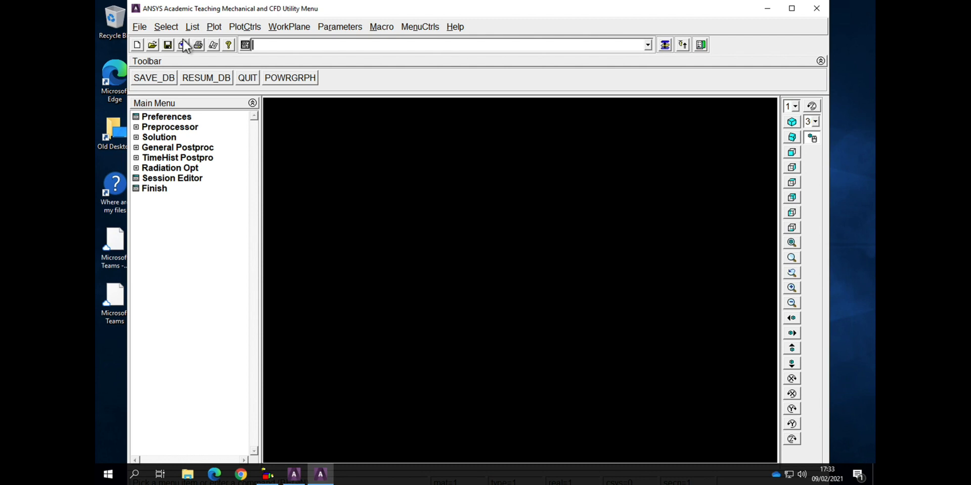
Resume the model database from the file pzt5h_feb2021.db.
{"action": "left_click", "coordinate": [136, 25]}
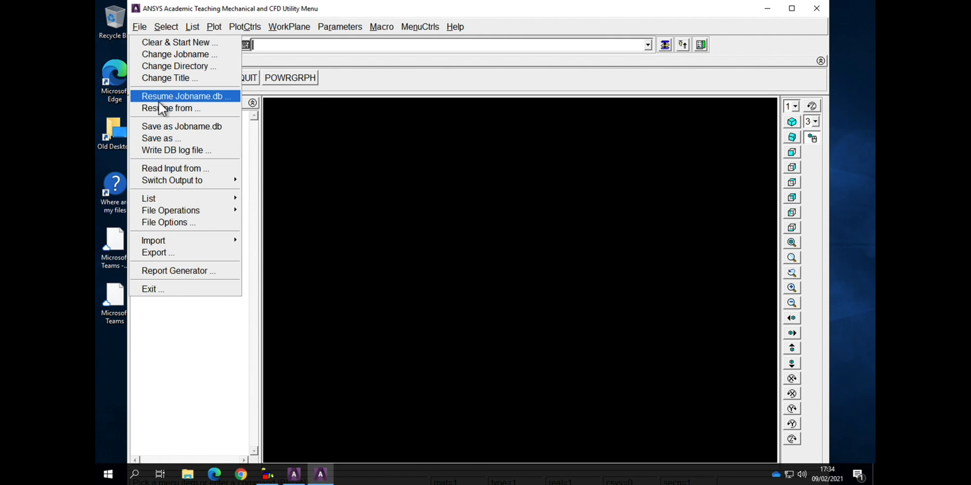
{"action": "left_click", "coordinate": [158, 108]}
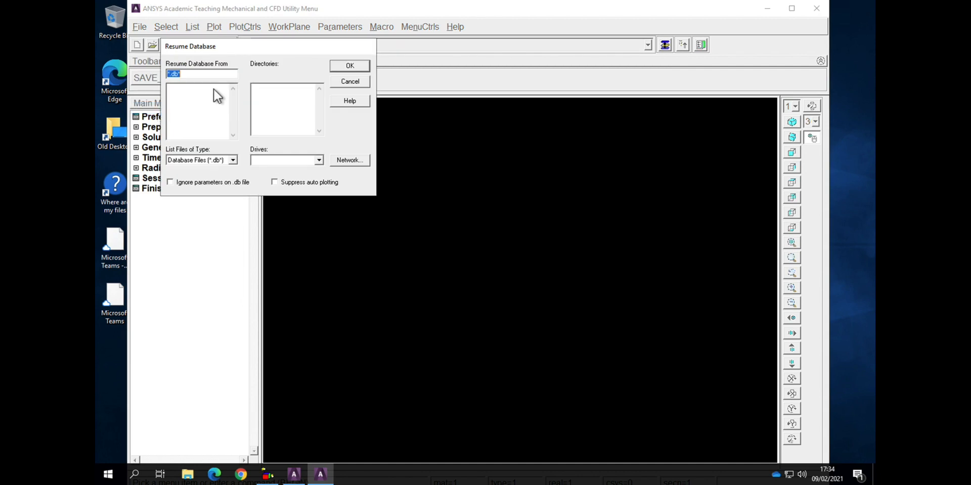
{"action": "type", "text": "*"}
{"action": "key", "text": "Return"}
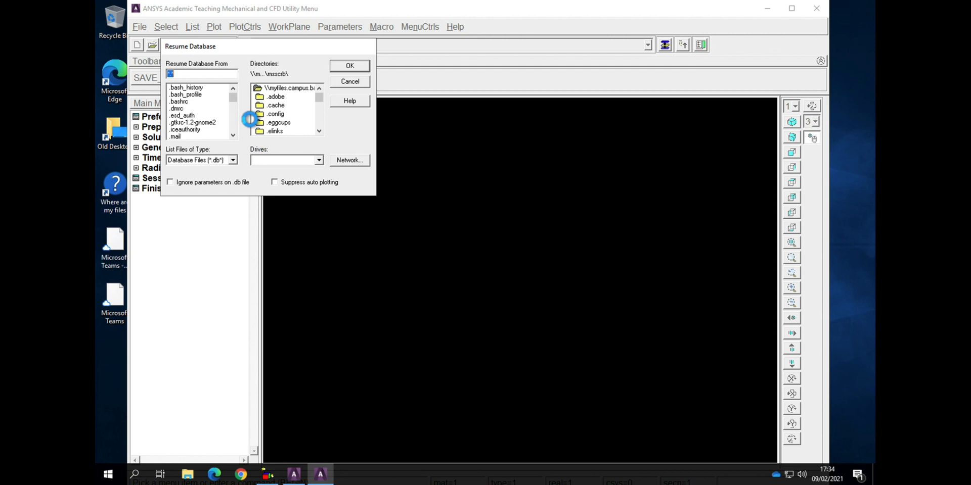
{"action": "left_click_drag", "start_coordinate": [236, 102], "coordinate": [235, 130]}
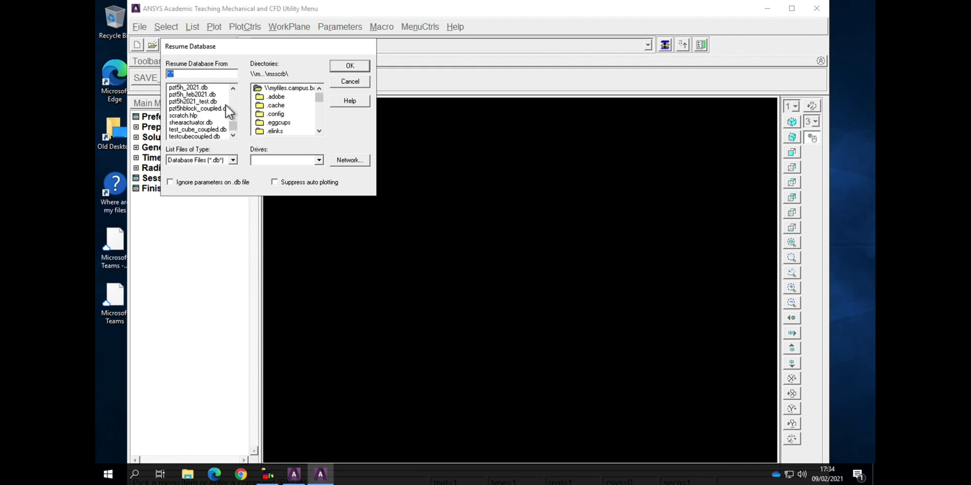
{"action": "left_click", "coordinate": [192, 95]}
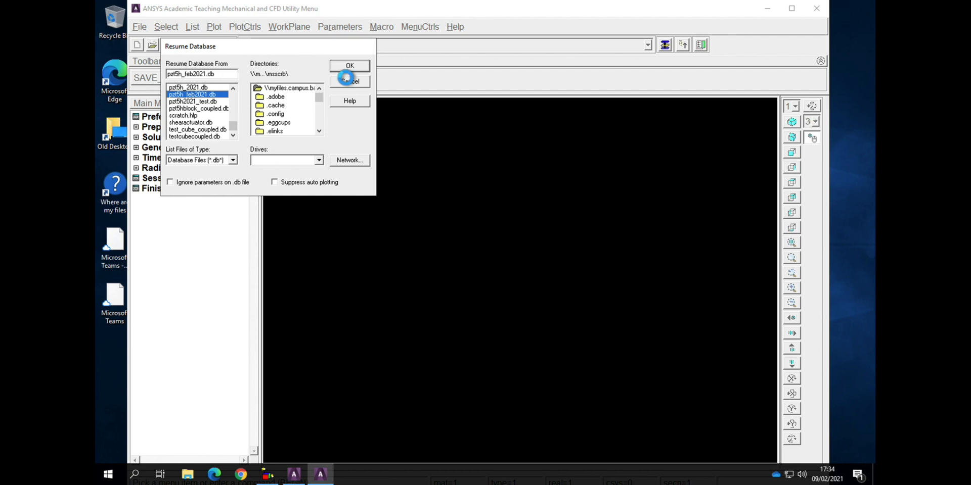
{"action": "left_click", "coordinate": [345, 77]}
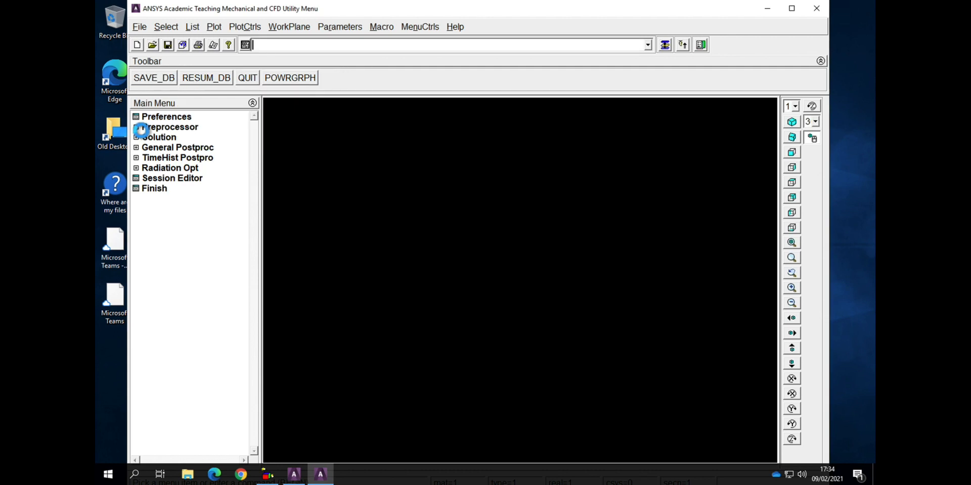
Check which element types are defined in the preprocessor, and close the list without changes.
{"action": "left_click", "coordinate": [141, 129]}
{"action": "left_click", "coordinate": [159, 137]}
{"action": "left_click", "coordinate": [169, 146]}
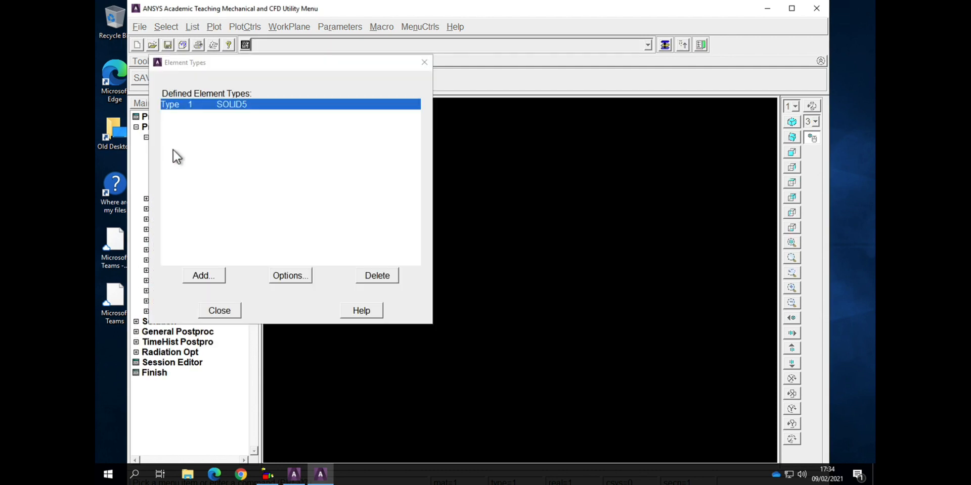
{"action": "left_click", "coordinate": [220, 310]}
{"action": "left_click", "coordinate": [147, 138]}
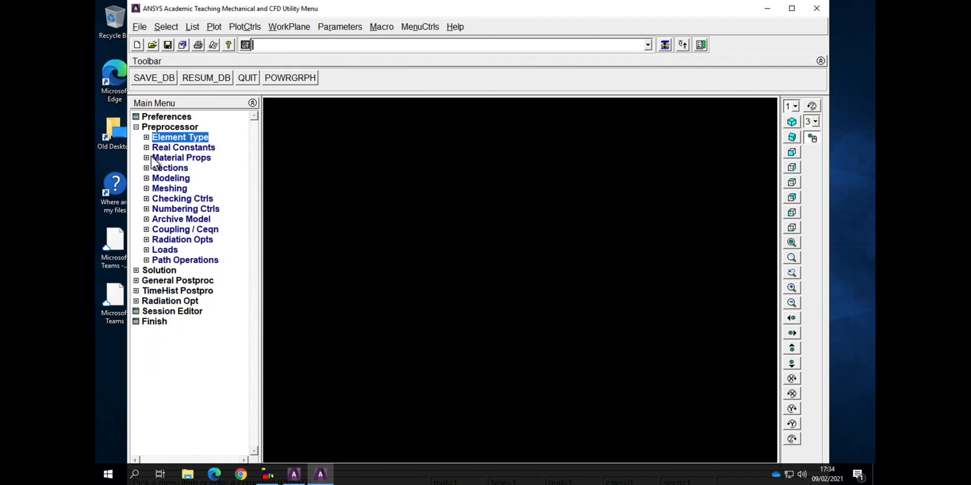
Review the structural linear anisotropic elasticity matrix of material model 1 without changing it.
{"action": "left_click", "coordinate": [151, 159]}
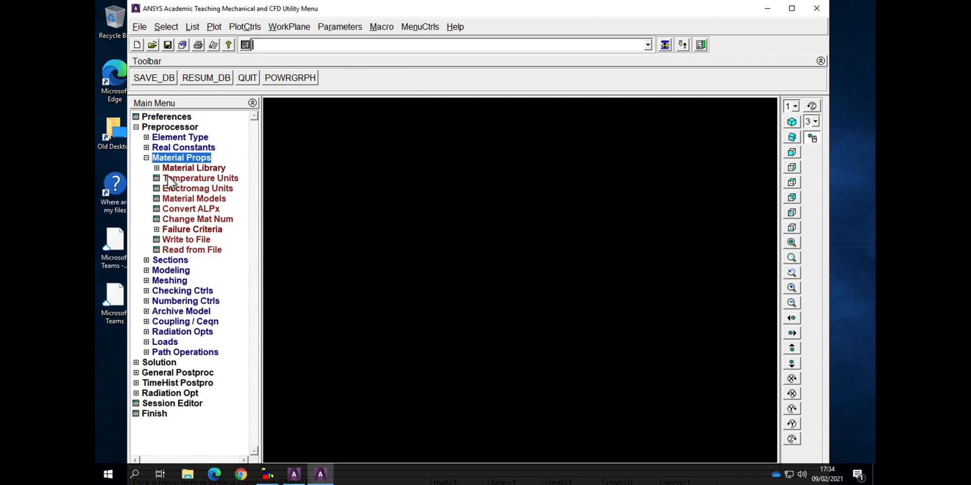
{"action": "double_click", "coordinate": [178, 201]}
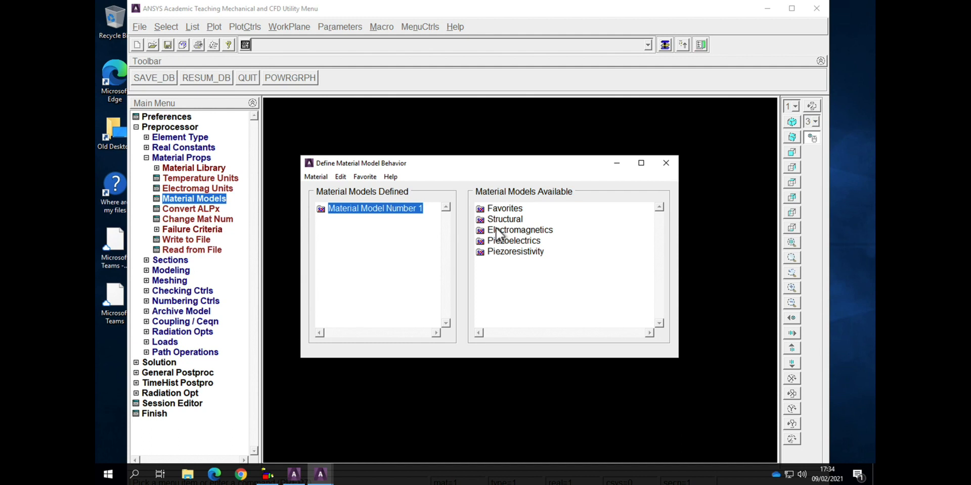
{"action": "left_click", "coordinate": [501, 220]}
{"action": "double_click", "coordinate": [499, 221]}
{"action": "double_click", "coordinate": [516, 230]}
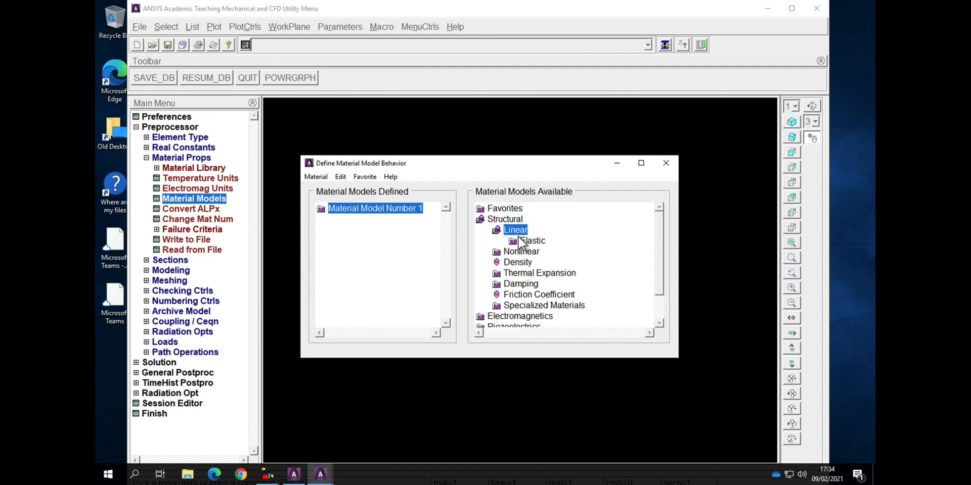
{"action": "double_click", "coordinate": [532, 241]}
{"action": "double_click", "coordinate": [557, 273]}
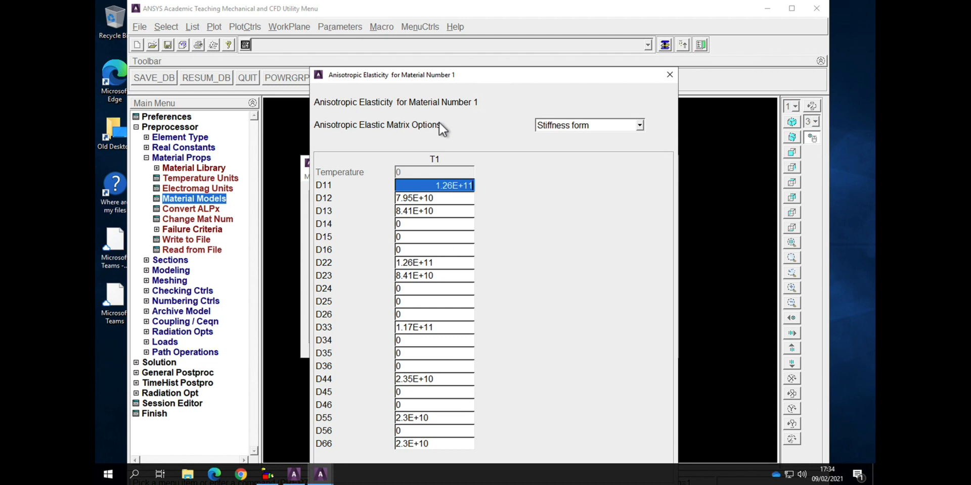
{"action": "left_click", "coordinate": [671, 77]}
Review the orthotropic relative permittivity values of material model 1.
{"action": "left_click_drag", "start_coordinate": [659, 275], "coordinate": [659, 301]}
{"action": "double_click", "coordinate": [485, 309]}
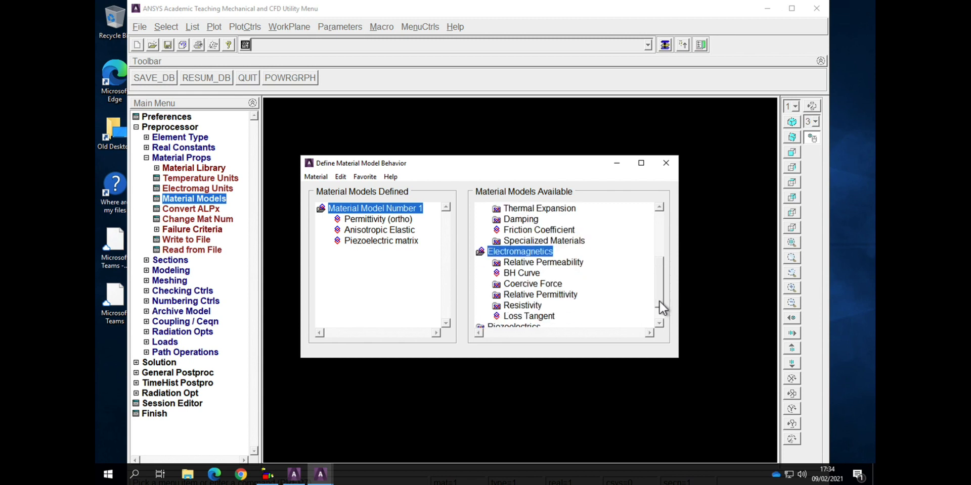
{"action": "double_click", "coordinate": [548, 297]}
{"action": "double_click", "coordinate": [549, 317]}
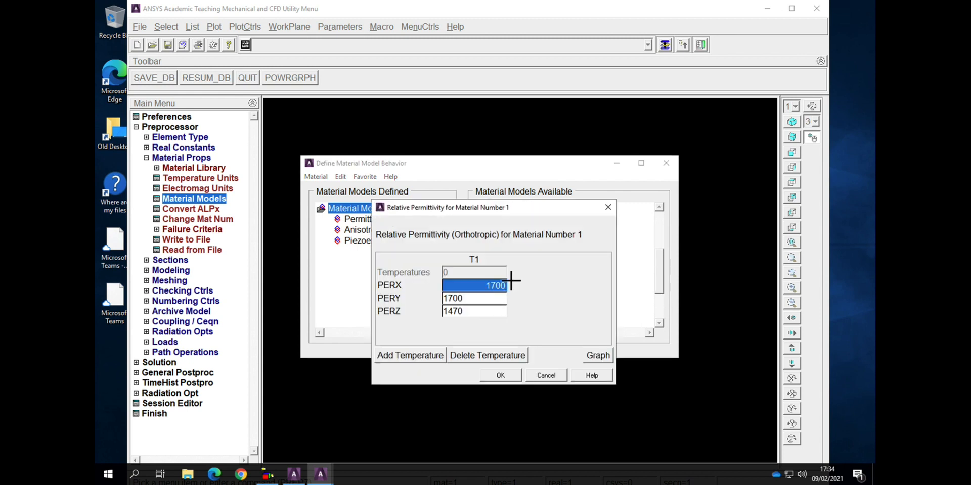
{"action": "left_click", "coordinate": [509, 378]}
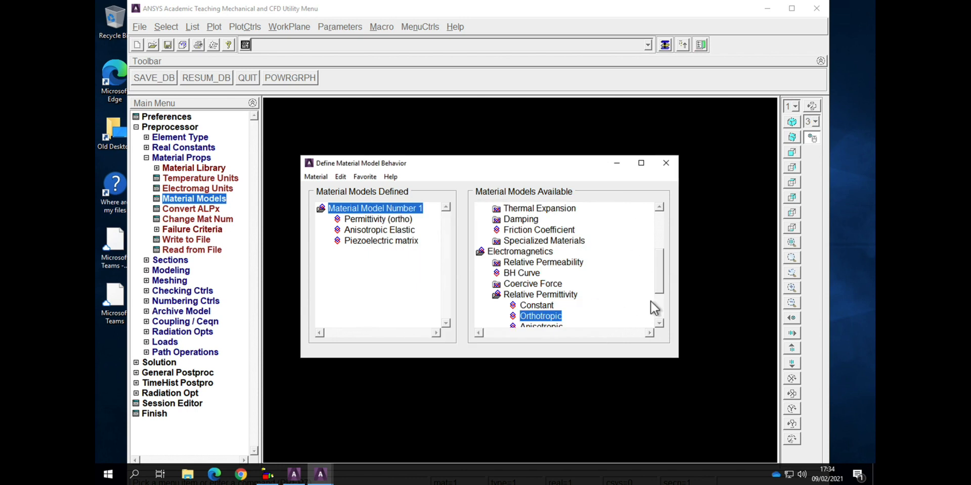
Review the piezoelectric stress matrix of material model 1, and close the material definitions.
{"action": "left_click_drag", "start_coordinate": [657, 290], "coordinate": [656, 308]}
{"action": "double_click", "coordinate": [508, 295]}
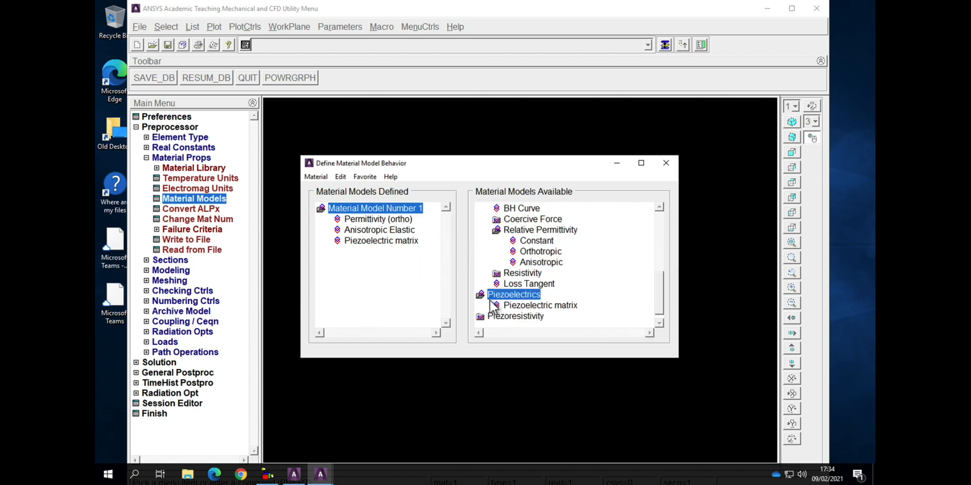
{"action": "double_click", "coordinate": [515, 307]}
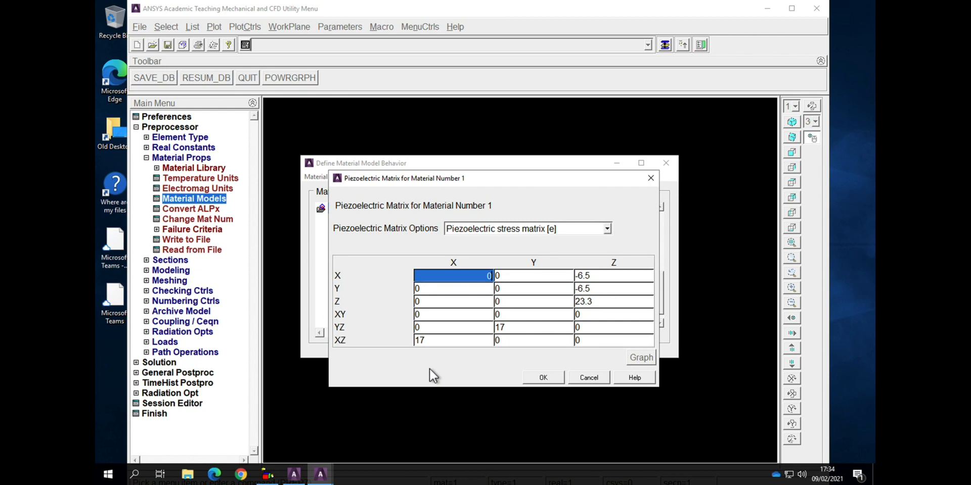
{"action": "left_click", "coordinate": [543, 378]}
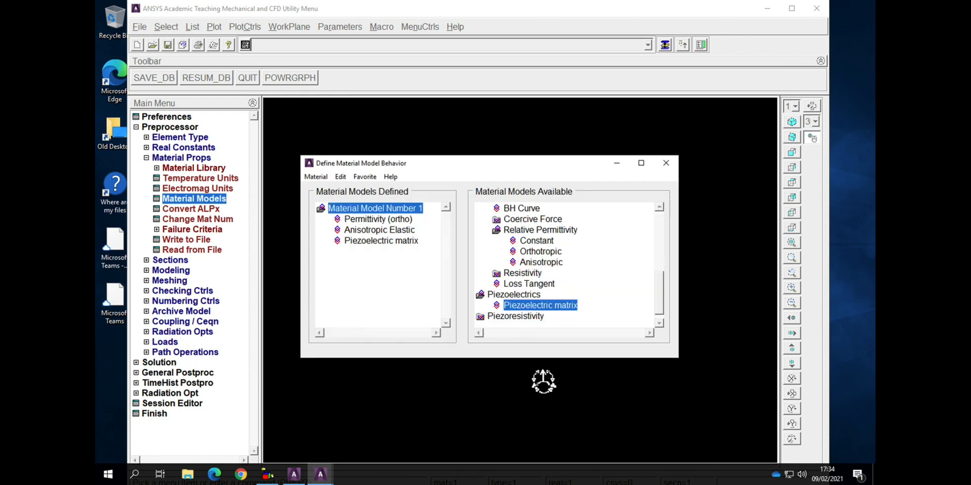
{"action": "left_click", "coordinate": [665, 163]}
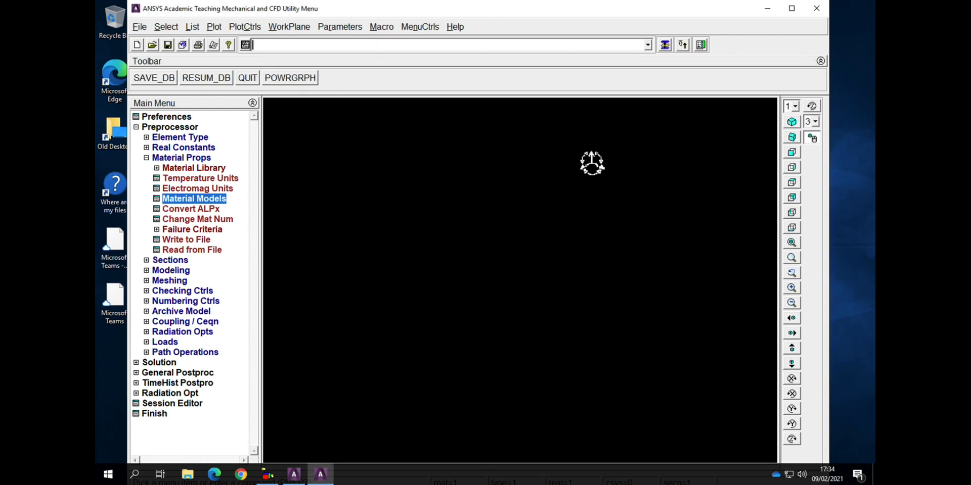
{"action": "left_click", "coordinate": [147, 158]}
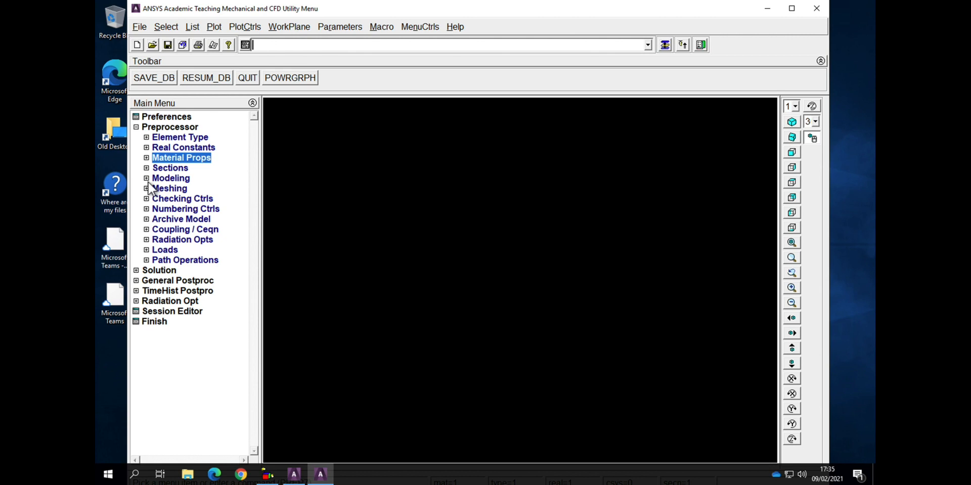
Create a cube-shaped block volume by dimensions, starting at 0 in X, Y and Z, and show it in oblique view.
{"action": "left_click", "coordinate": [151, 178]}
{"action": "left_click", "coordinate": [162, 189]}
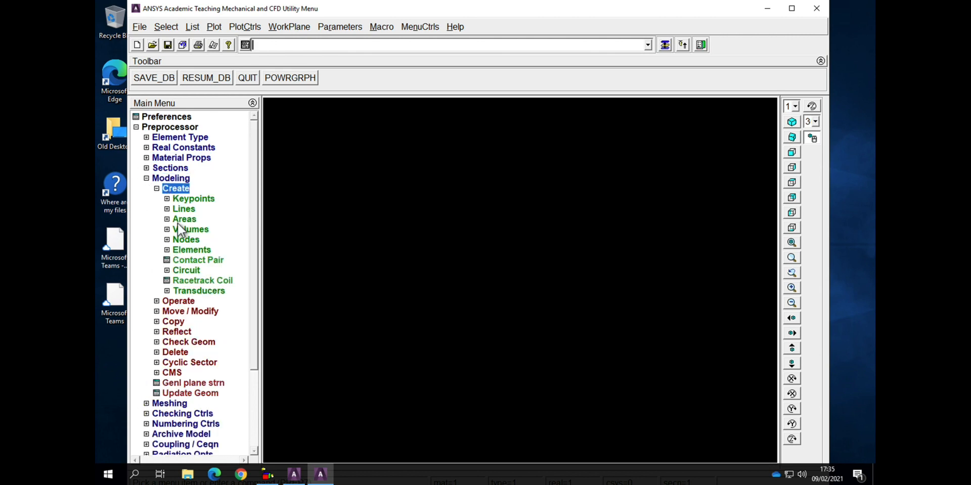
{"action": "left_click", "coordinate": [192, 232]}
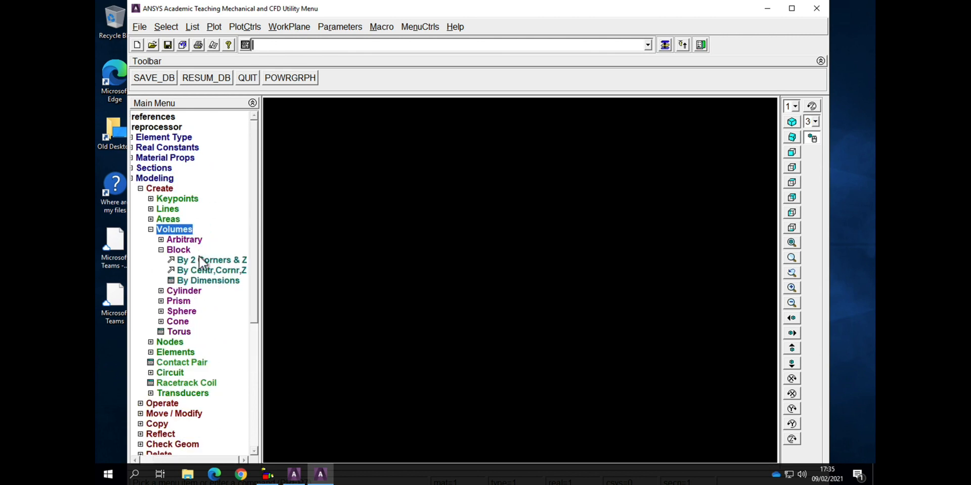
{"action": "left_click", "coordinate": [221, 281]}
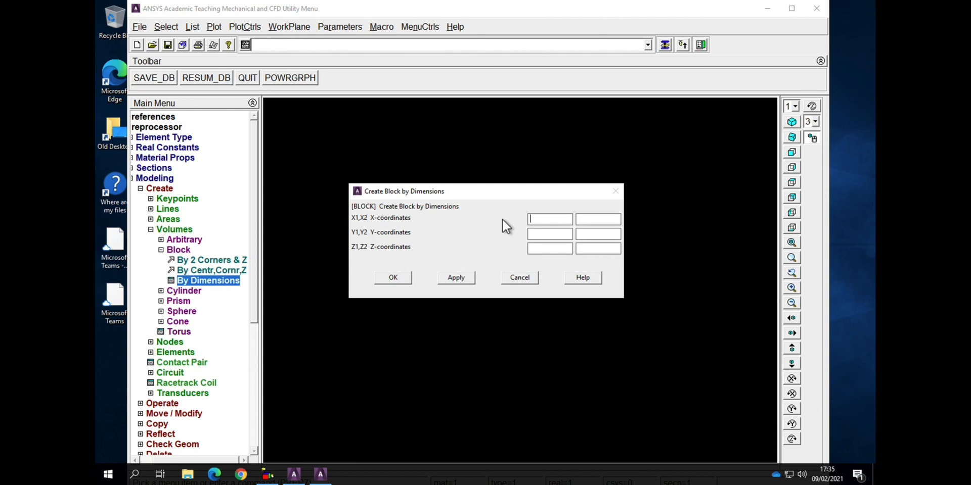
{"action": "type", "text": "0"}
{"action": "left_click", "coordinate": [536, 234]}
{"action": "type", "text": "0"}
{"action": "left_click", "coordinate": [537, 249]}
{"action": "type", "text": "0"}
{"action": "left_click", "coordinate": [391, 278]}
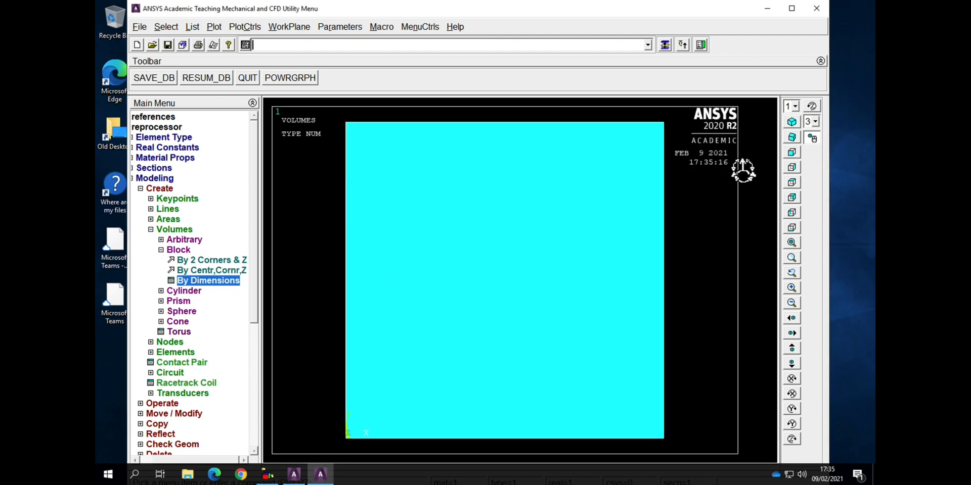
{"action": "left_click", "coordinate": [792, 138]}
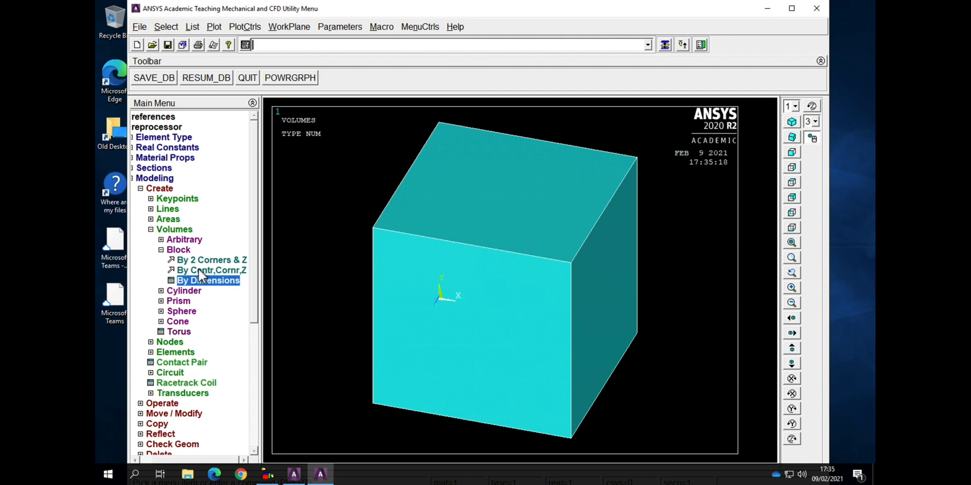
Mesh all volumes with the MeshTool using Smart Size at level 6, and dismiss the element shape warning.
{"action": "left_click", "coordinate": [148, 230]}
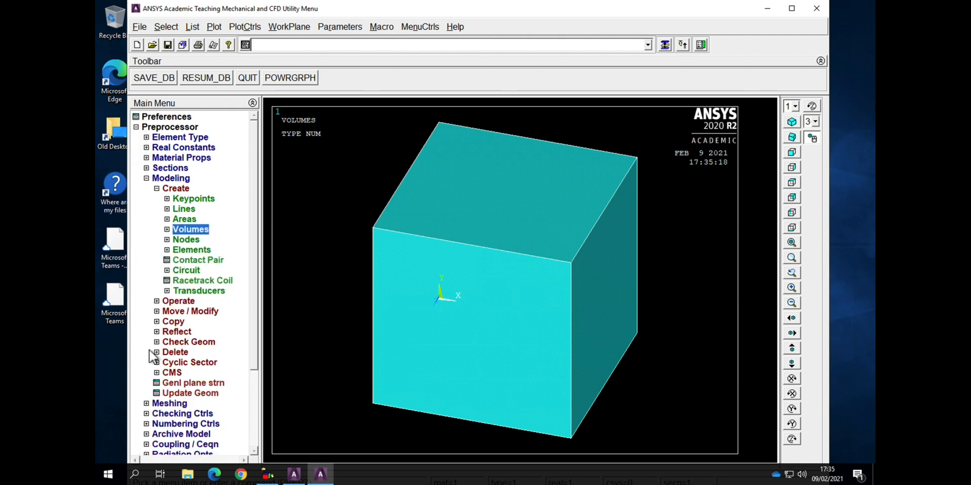
{"action": "left_click", "coordinate": [146, 404]}
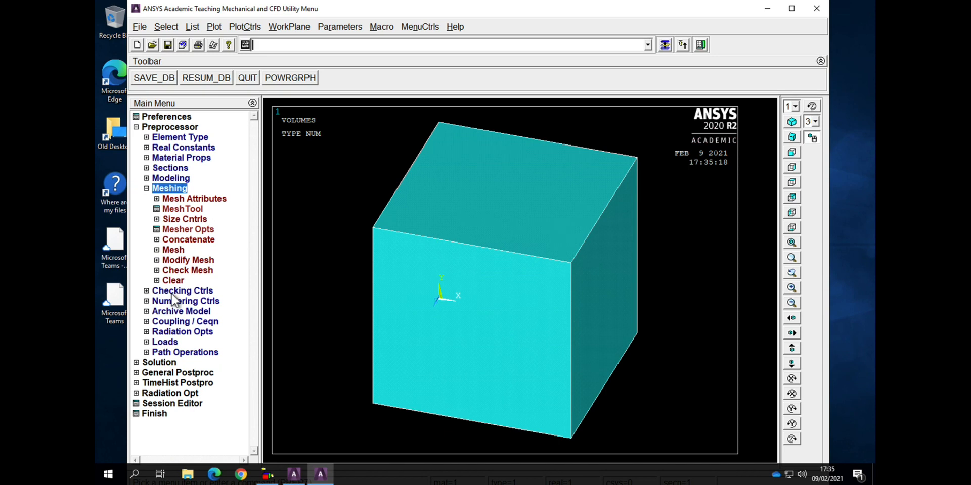
{"action": "left_click", "coordinate": [175, 208]}
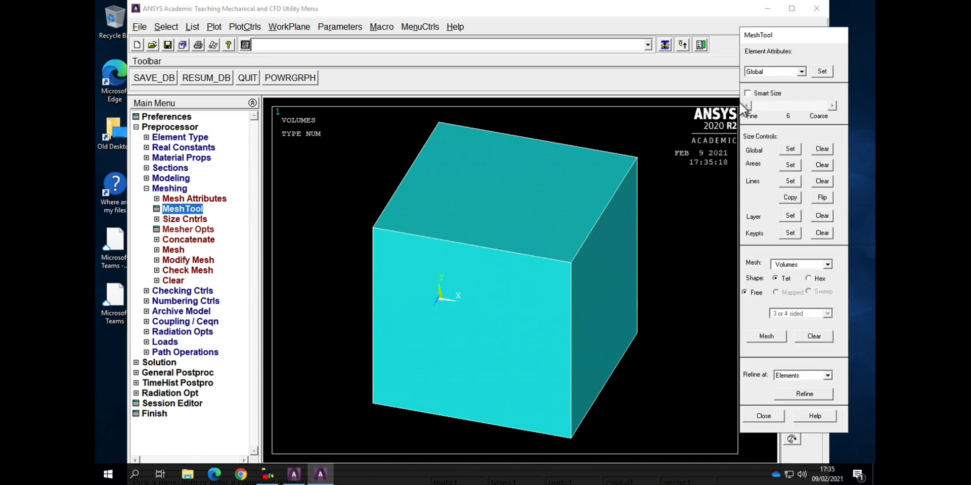
{"action": "left_click", "coordinate": [747, 93]}
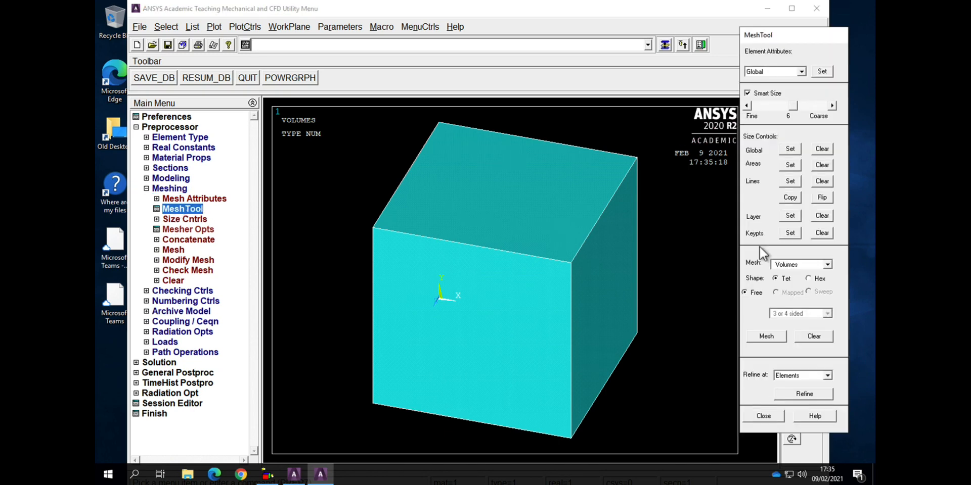
{"action": "left_click", "coordinate": [765, 336]}
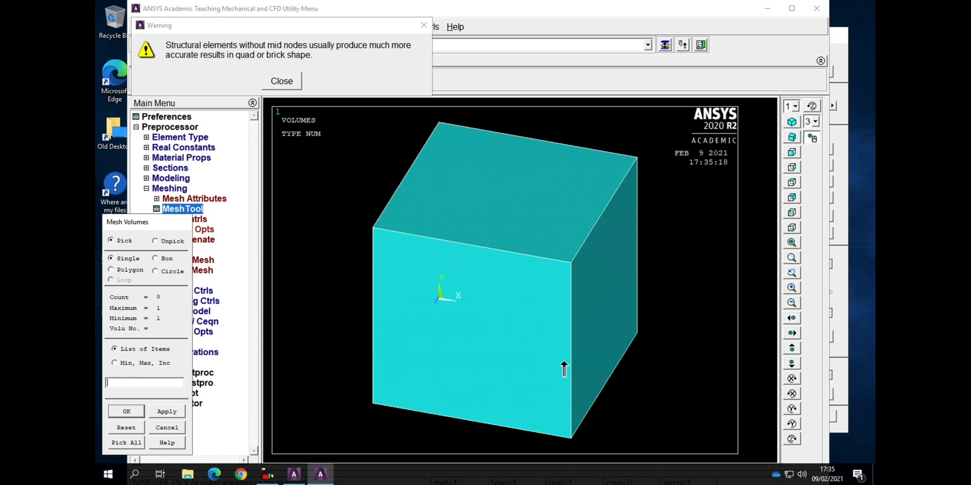
{"action": "left_click", "coordinate": [126, 443]}
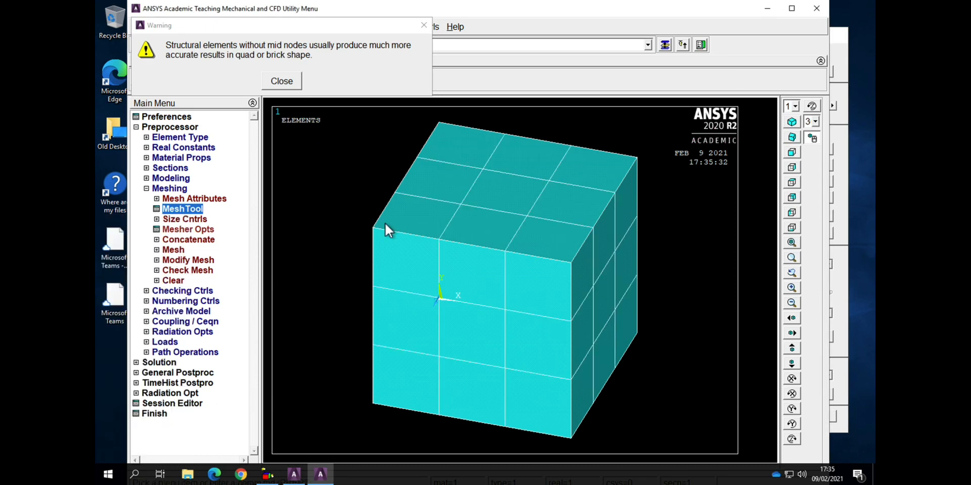
{"action": "left_click", "coordinate": [291, 85]}
{"action": "left_click", "coordinate": [146, 189]}
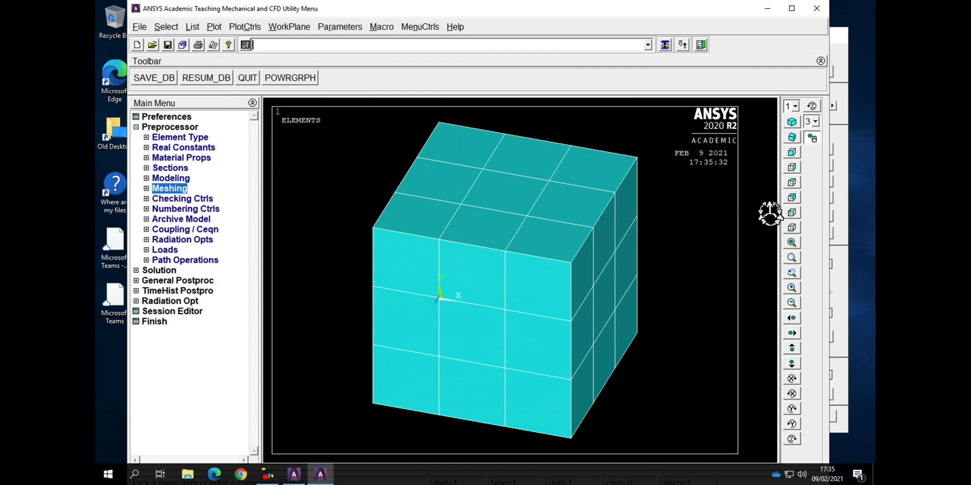
Plot the nodes of the meshed block and show them in back view.
{"action": "left_click", "coordinate": [212, 28]}
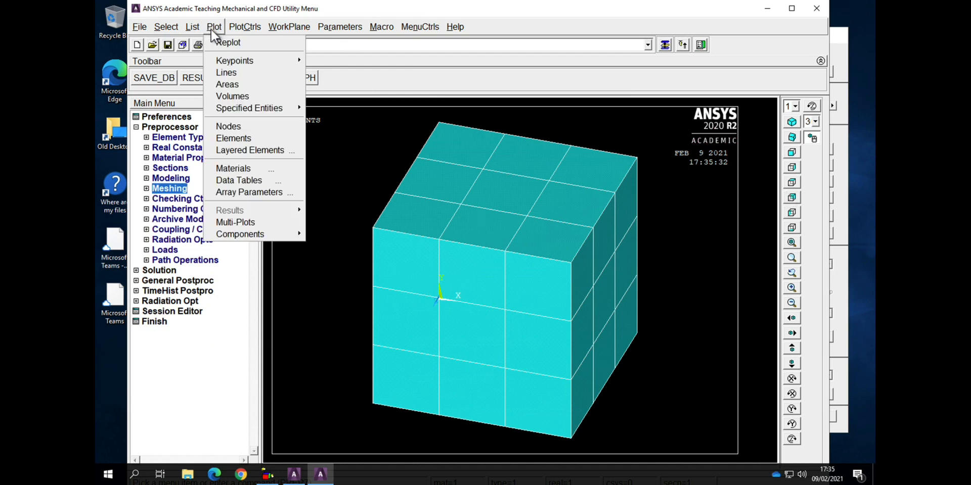
{"action": "left_click", "coordinate": [230, 125]}
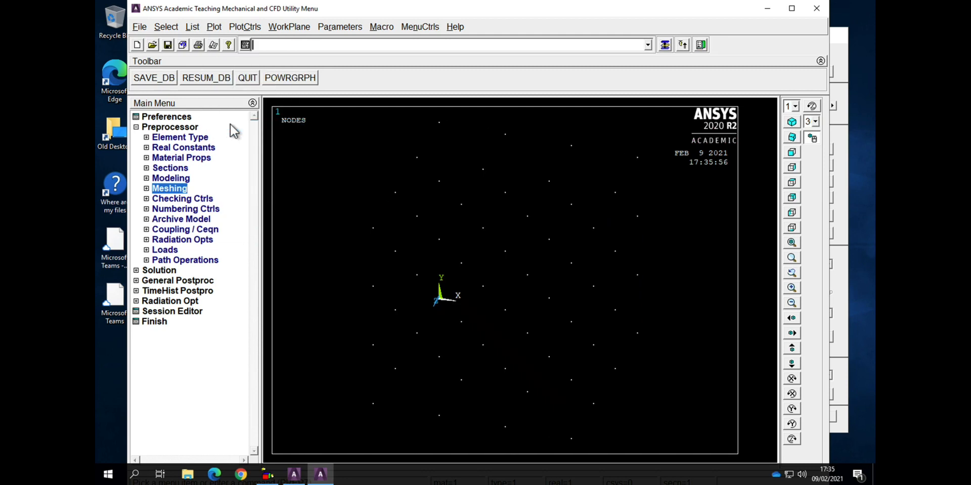
{"action": "left_click", "coordinate": [792, 198]}
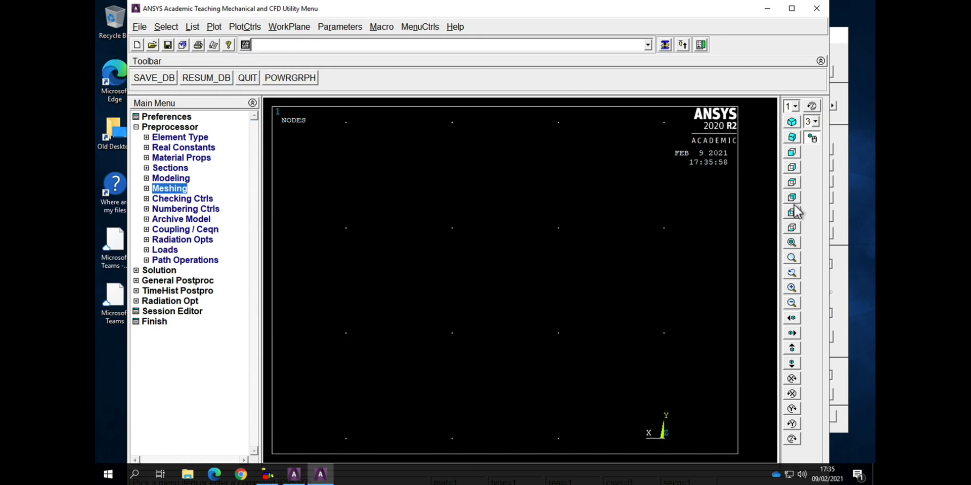
Show the block in bottom view and box-select the row of nodes along its lower Z face.
{"action": "left_click", "coordinate": [794, 231]}
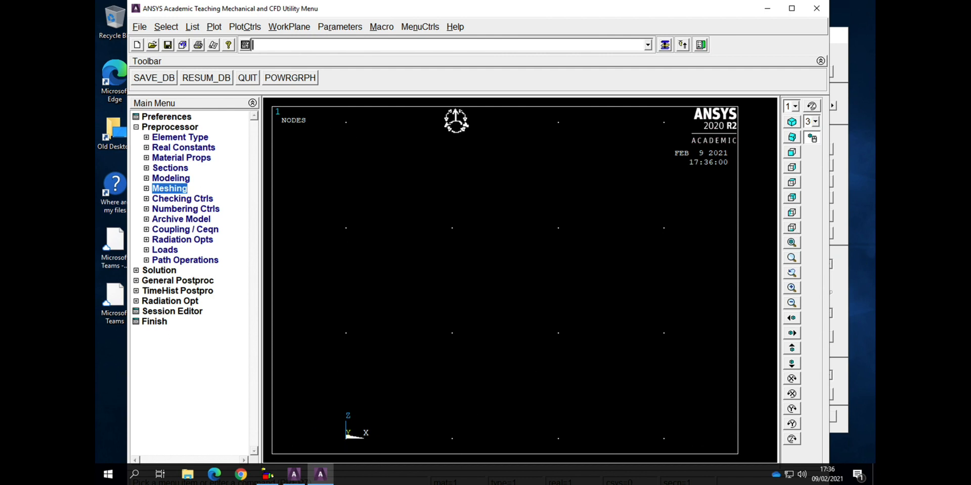
{"action": "left_click", "coordinate": [176, 31]}
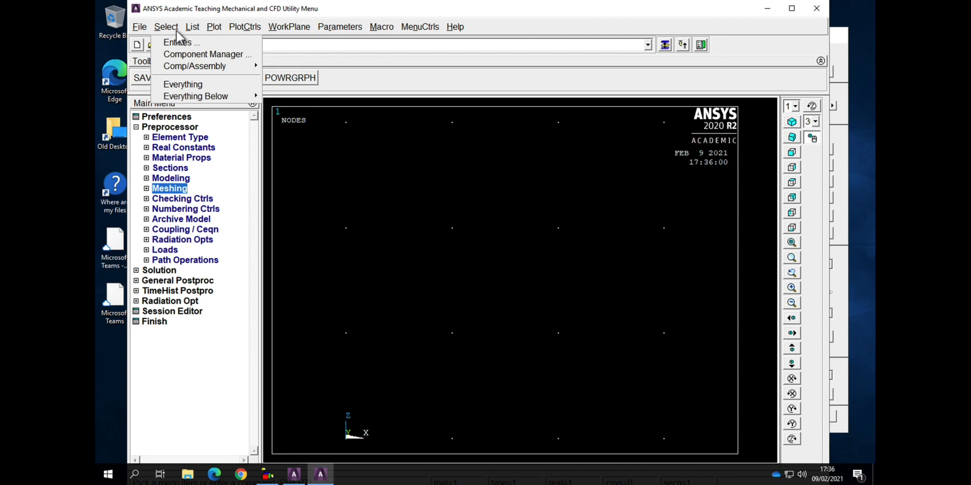
{"action": "left_click", "coordinate": [178, 43]}
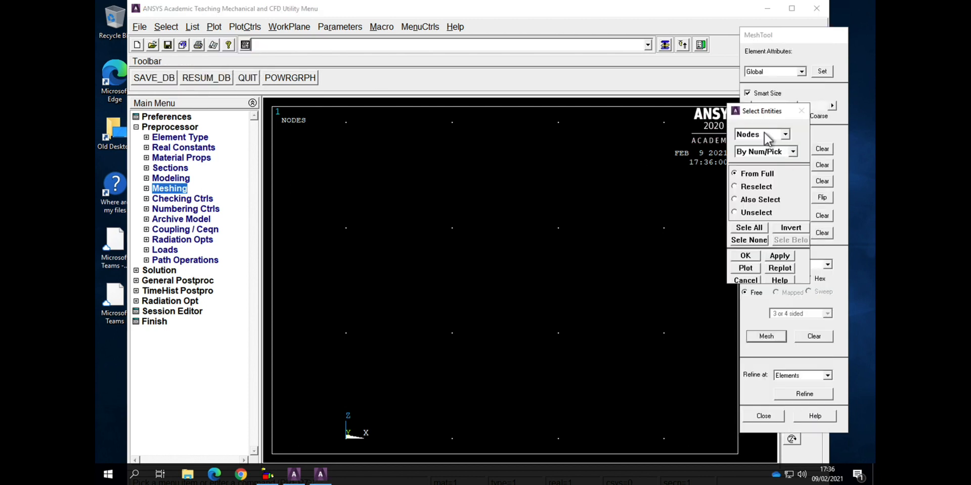
{"action": "left_click", "coordinate": [746, 257]}
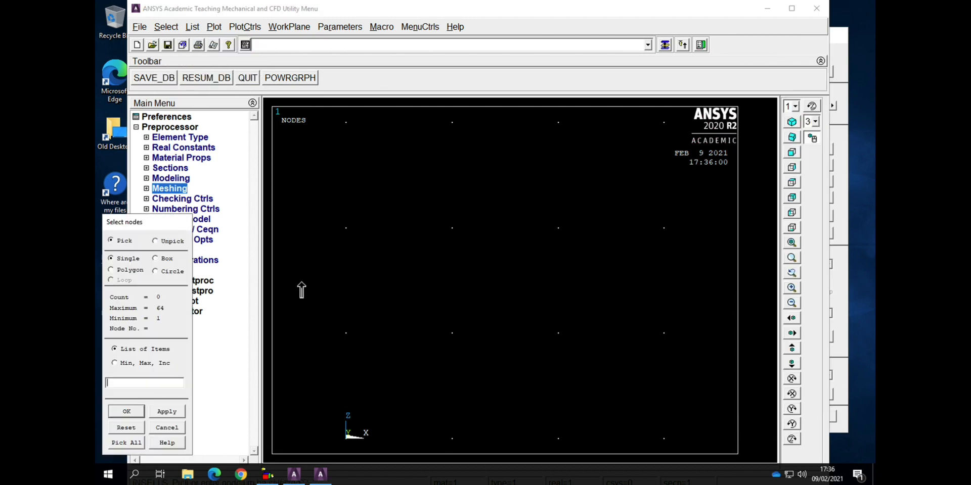
{"action": "left_click", "coordinate": [163, 259]}
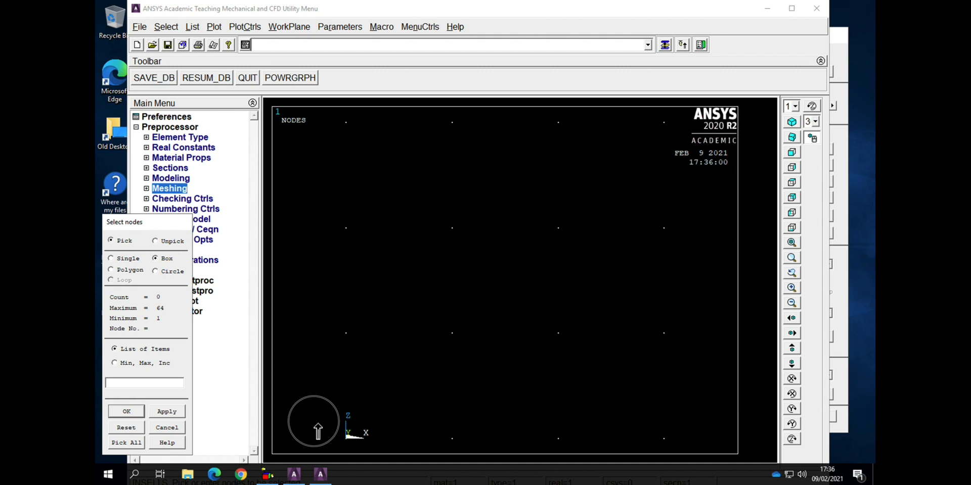
{"action": "left_click_drag", "start_coordinate": [314, 421], "coordinate": [687, 455]}
{"action": "left_click", "coordinate": [126, 412]}
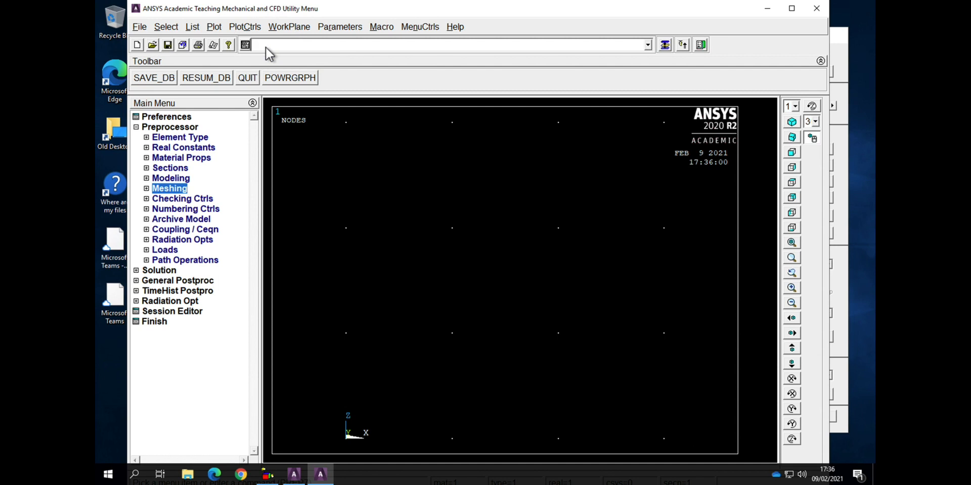
Couple the voltage of the selected nodes as set 1 with CP,1,VOLT,ALL, and plot the selected nodes.
{"action": "type", "text": "CP"}
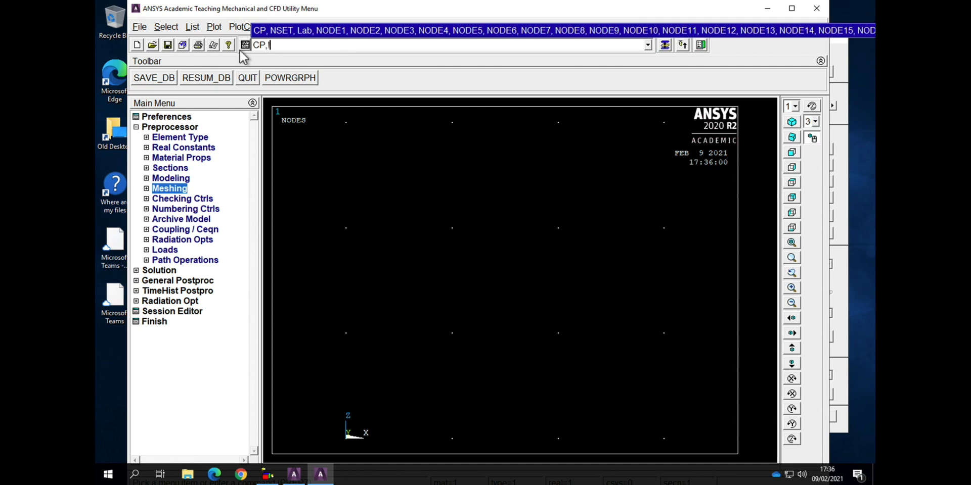
{"action": "type", "text": ",1,VOLT,ALL"}
{"action": "key", "text": "Return"}
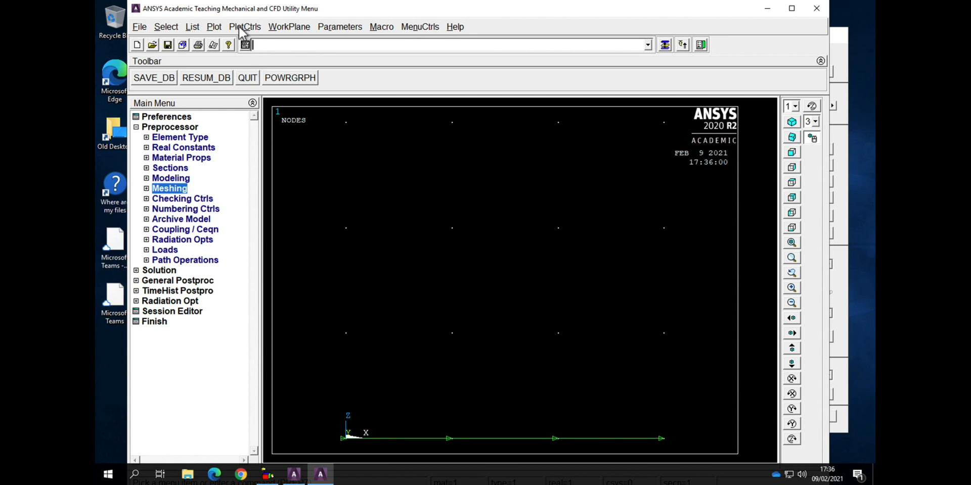
{"action": "left_click", "coordinate": [215, 27]}
{"action": "left_click", "coordinate": [228, 126]}
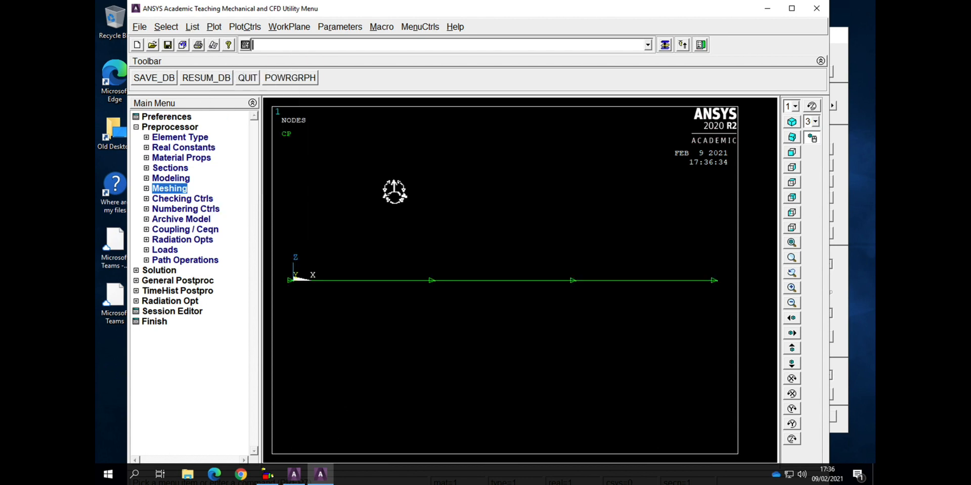
Reselect everything in the model and replot the nodes with the first coupled set.
{"action": "left_click", "coordinate": [171, 27]}
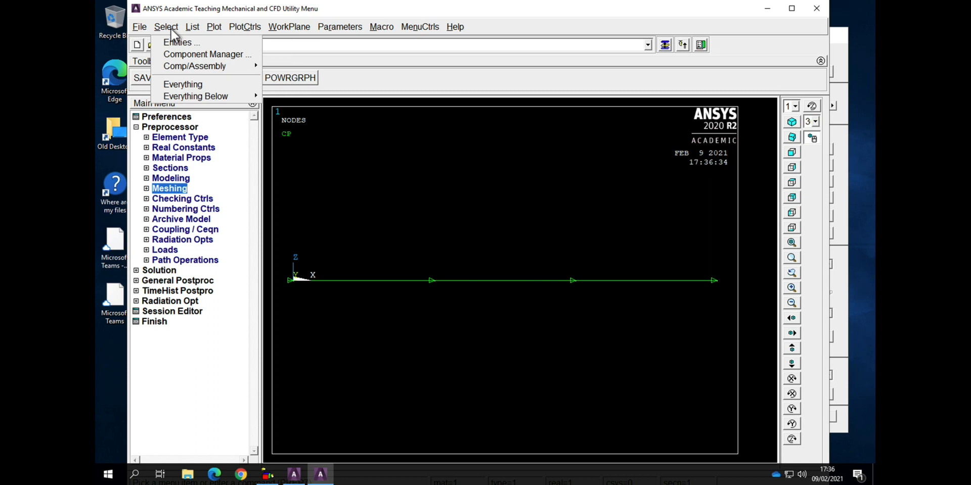
{"action": "left_click", "coordinate": [177, 83]}
{"action": "left_click", "coordinate": [219, 29]}
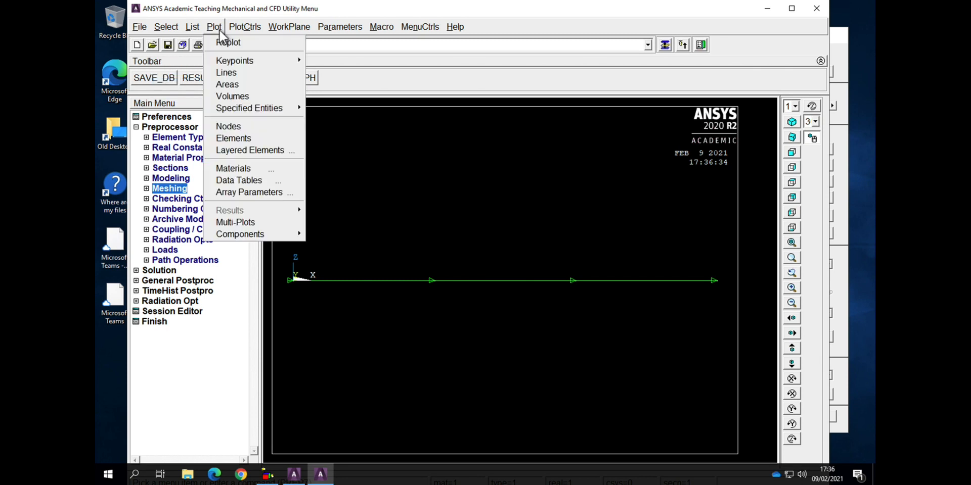
{"action": "left_click", "coordinate": [223, 43]}
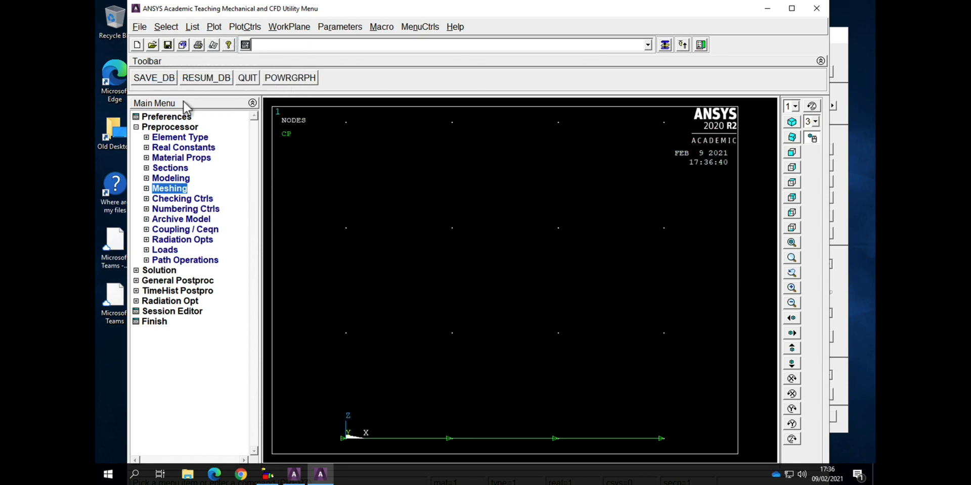
Box-select the nodes along the upper Z face and couple their voltage as set 2 with CP,2,VOLT,ALL.
{"action": "left_click", "coordinate": [167, 28]}
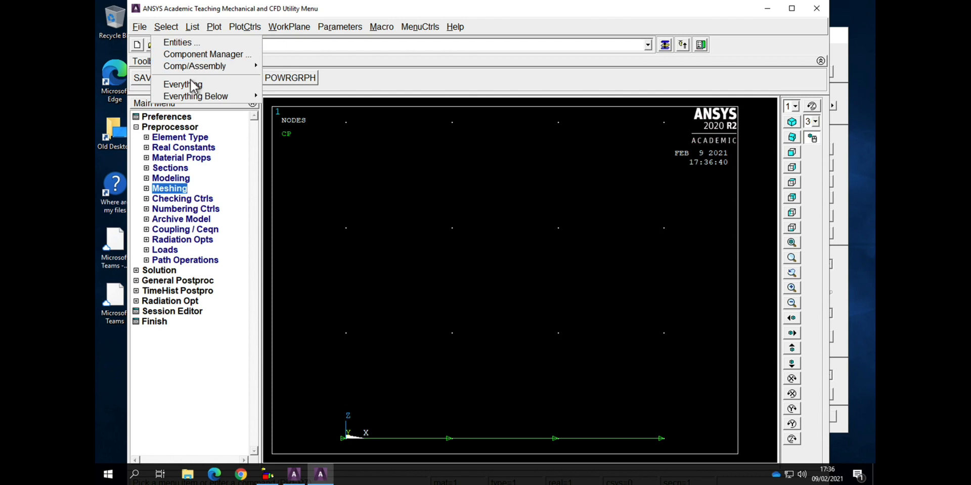
{"action": "left_click", "coordinate": [184, 42]}
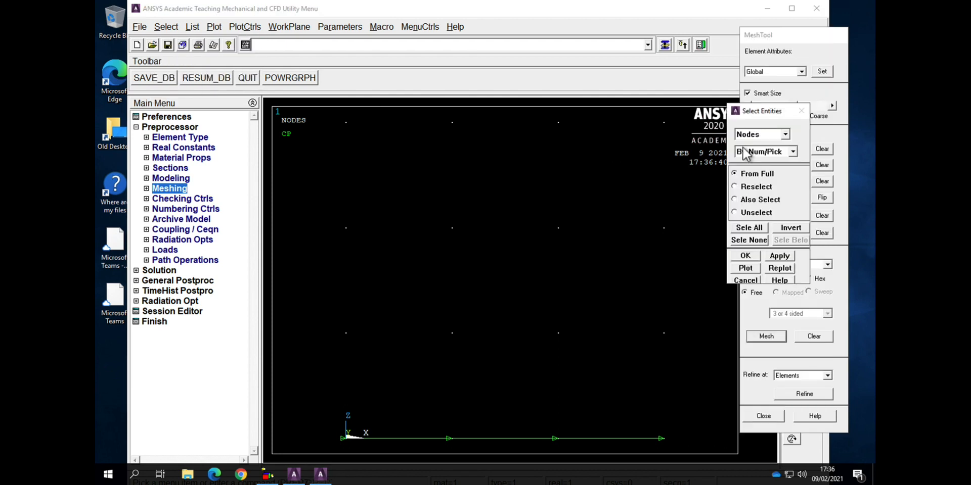
{"action": "left_click", "coordinate": [746, 256]}
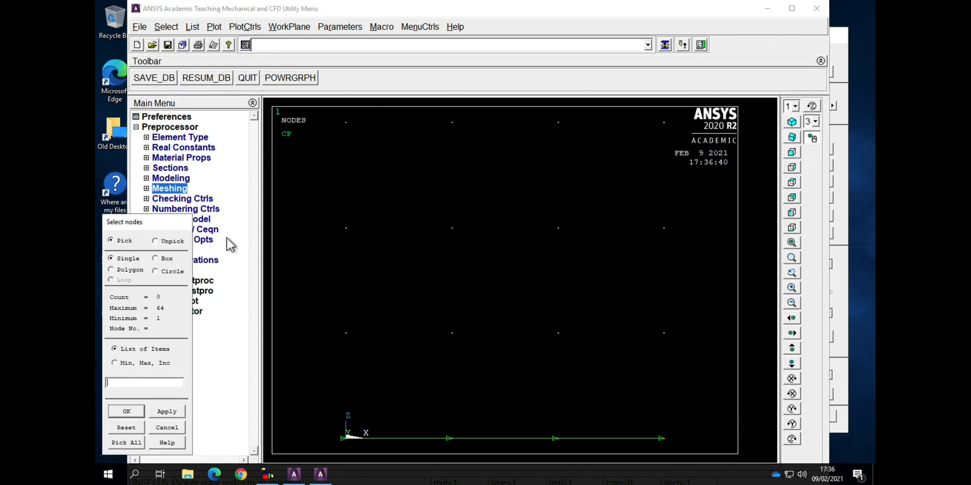
{"action": "left_click", "coordinate": [163, 259]}
{"action": "left_click_drag", "start_coordinate": [308, 113], "coordinate": [711, 149]}
{"action": "left_click", "coordinate": [124, 412]}
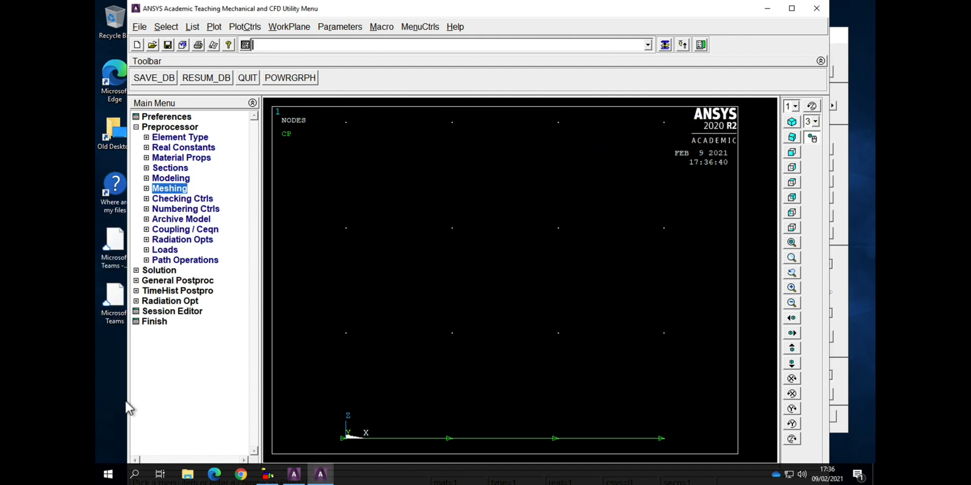
{"action": "type", "text": "CP,2,VOLT,ALL"}
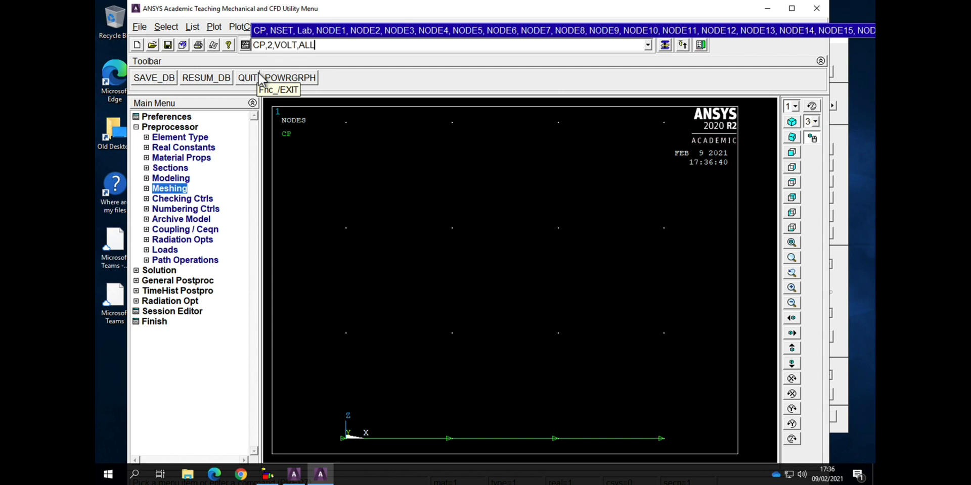
{"action": "key", "text": "Return"}
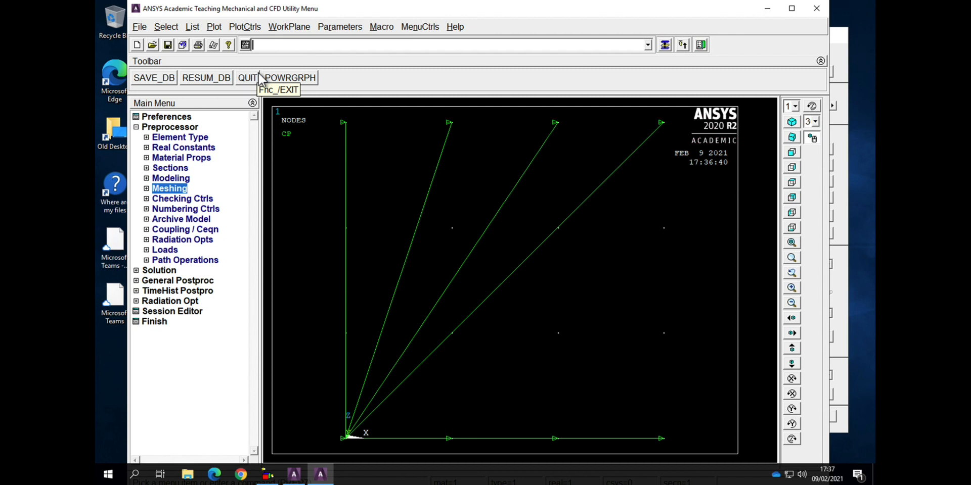
Restore the full entity selection and replot the nodes with both coupled sets.
{"action": "left_click", "coordinate": [166, 26]}
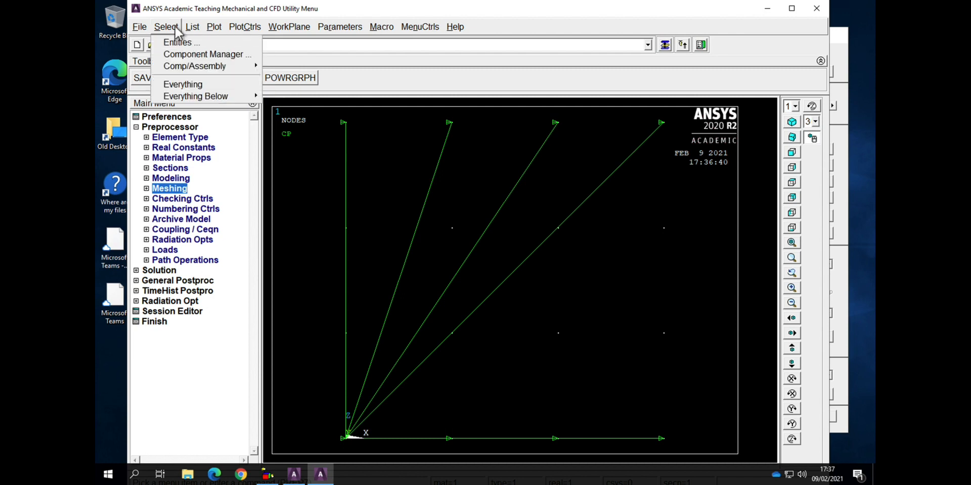
{"action": "left_click", "coordinate": [184, 83]}
{"action": "left_click", "coordinate": [214, 26]}
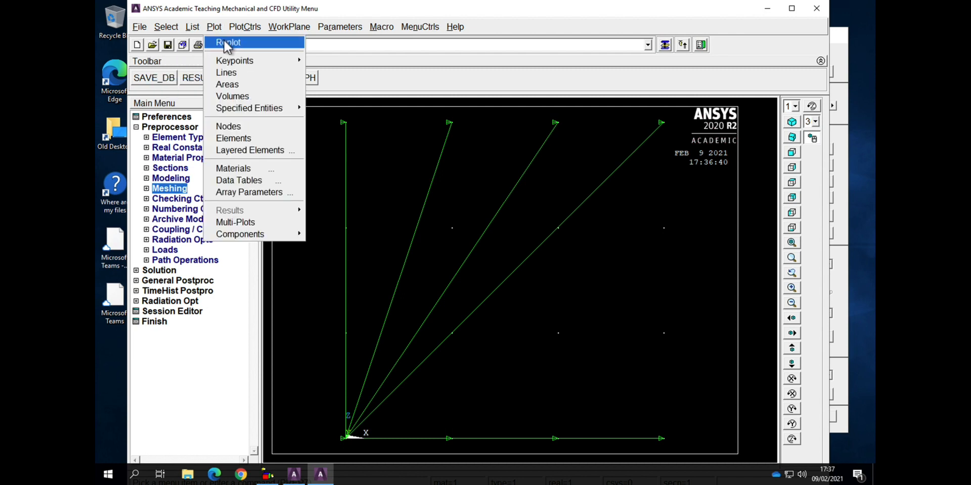
{"action": "left_click", "coordinate": [225, 39]}
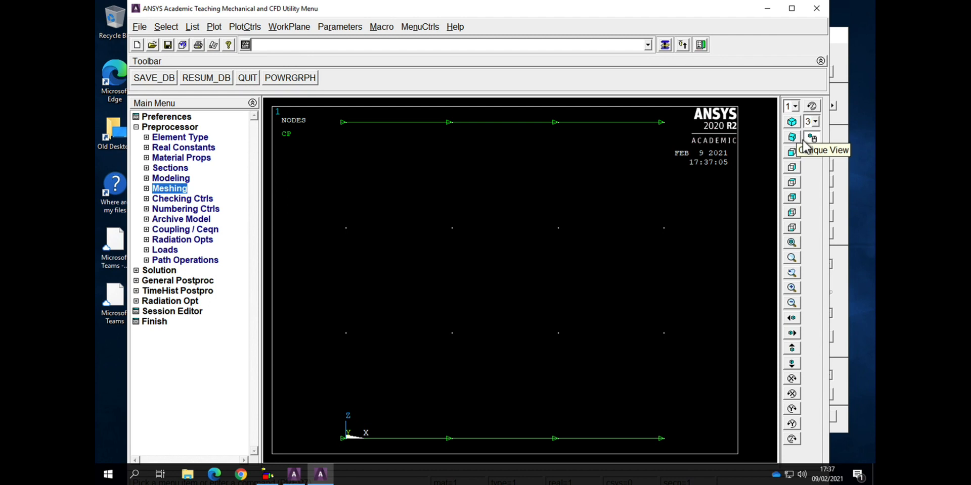
Plot the block's areas in oblique view, fit them, and examine the upper, lower and side faces from several angles.
{"action": "left_click", "coordinate": [568, 223]}
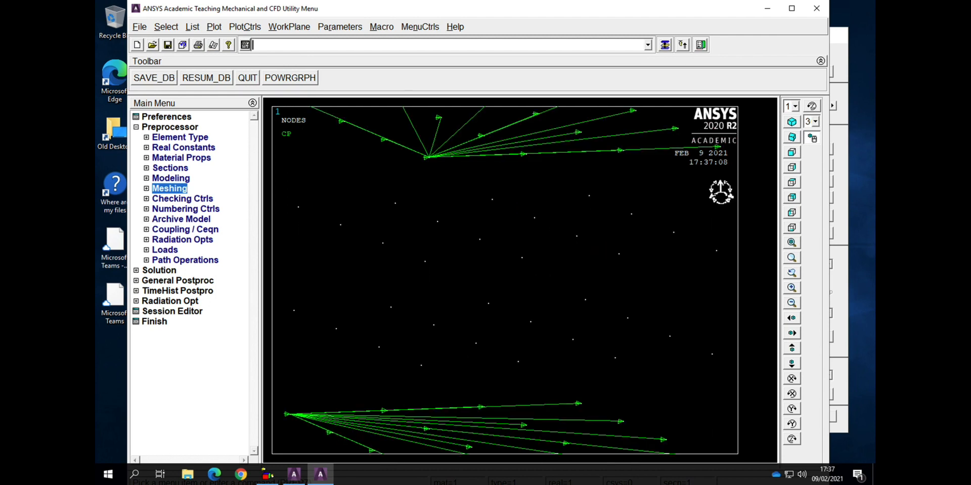
{"action": "left_click", "coordinate": [213, 28]}
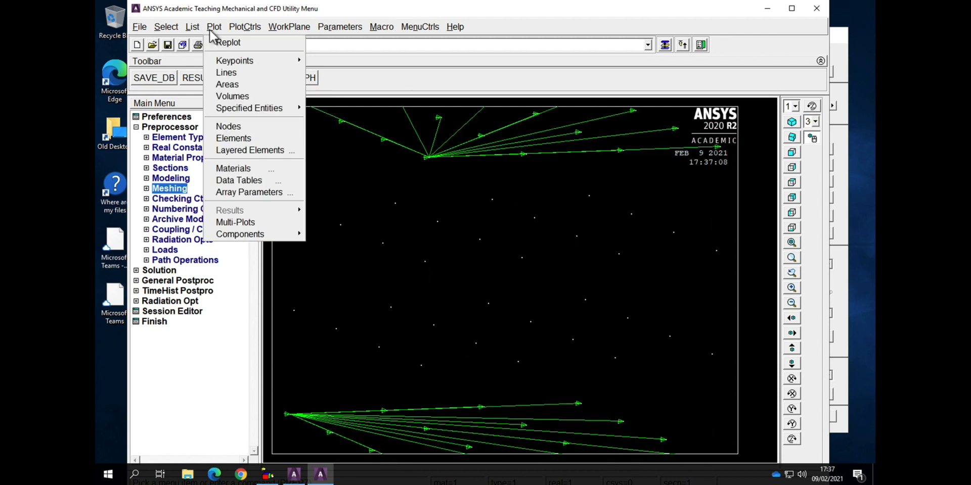
{"action": "left_click", "coordinate": [222, 81]}
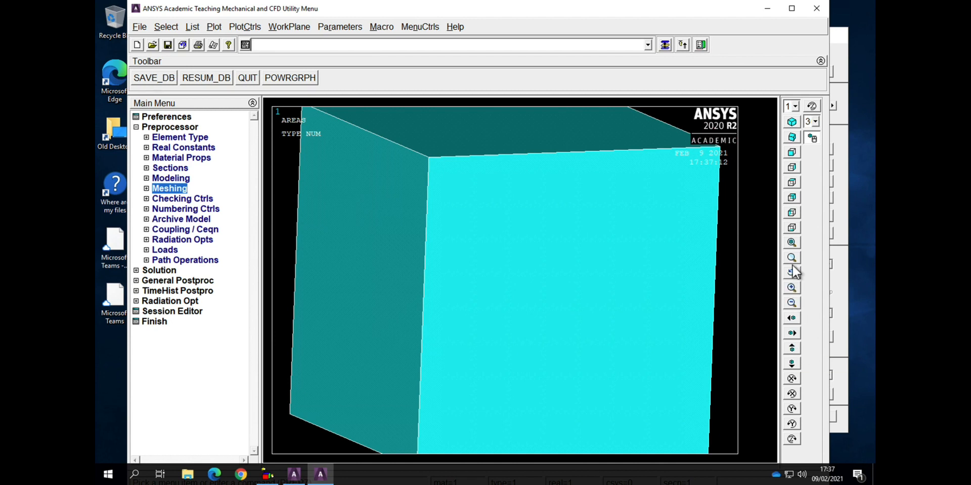
{"action": "left_click", "coordinate": [790, 245]}
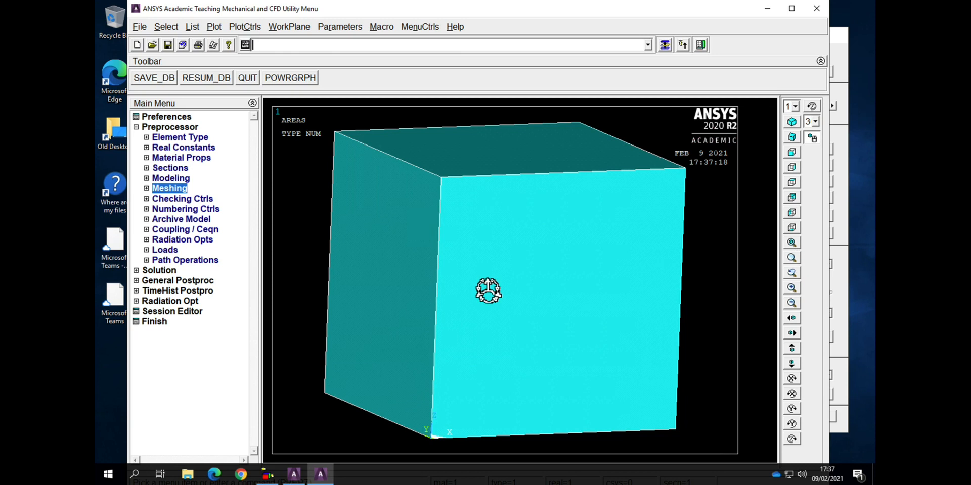
{"action": "right_click_drag", "start_coordinate": [456, 289], "coordinate": [490, 314]}
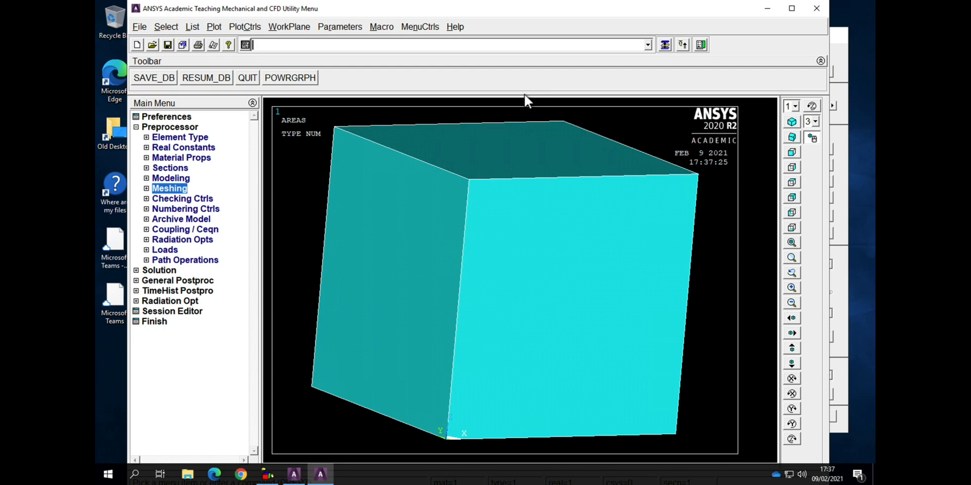
{"action": "right_click_drag", "start_coordinate": [488, 303], "coordinate": [496, 273]}
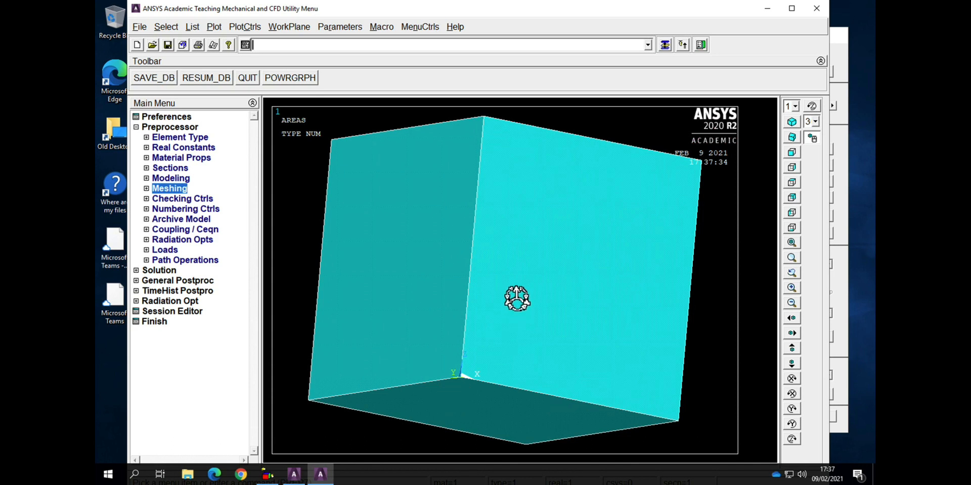
{"action": "right_click_drag", "start_coordinate": [516, 297], "coordinate": [514, 191]}
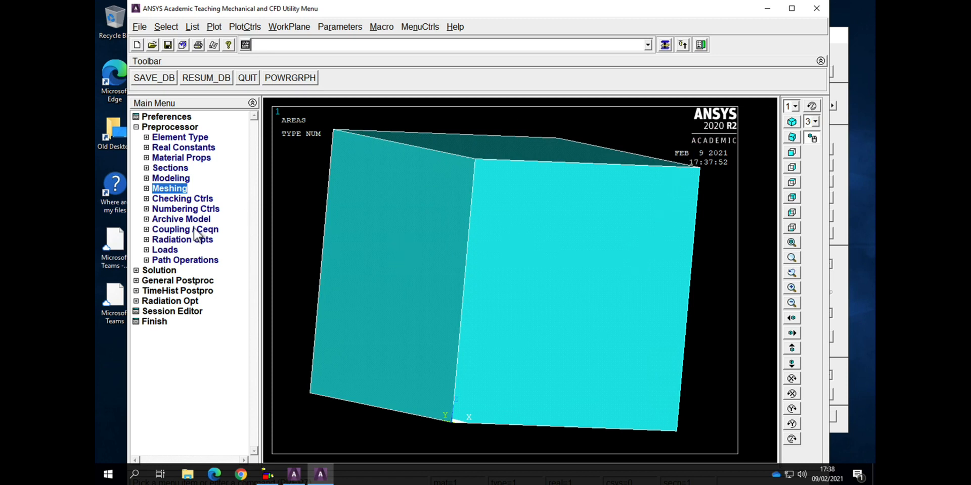
Start a new analysis in the Solution phase and accept the preselected analysis type.
{"action": "left_click", "coordinate": [135, 128]}
{"action": "left_click", "coordinate": [137, 137]}
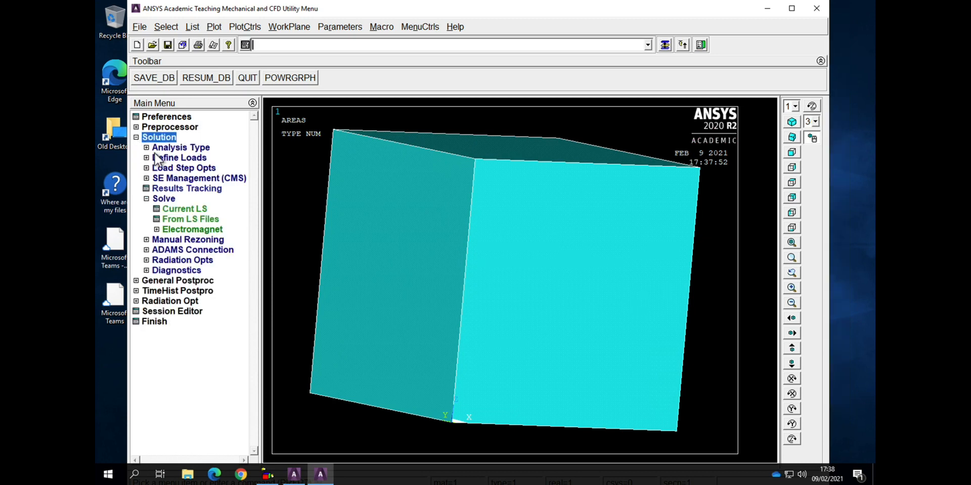
{"action": "left_click", "coordinate": [172, 147]}
{"action": "left_click", "coordinate": [210, 159]}
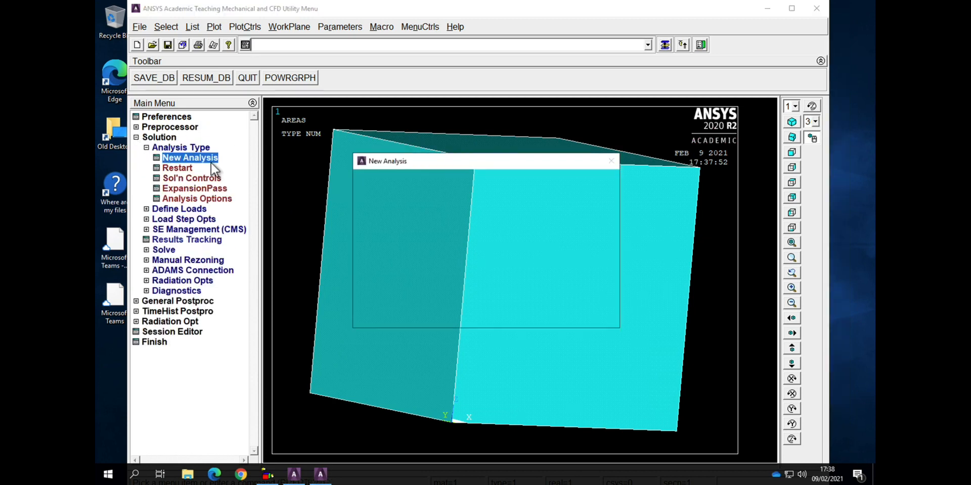
{"action": "left_click", "coordinate": [412, 307]}
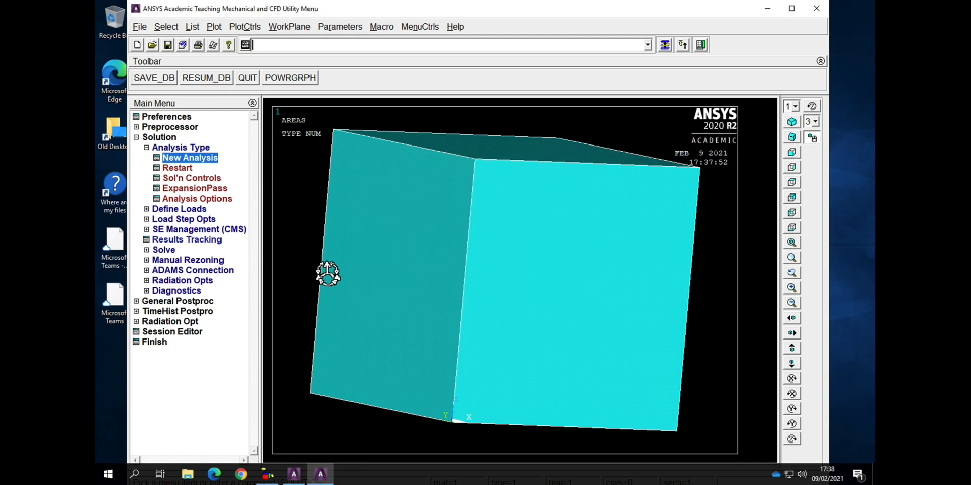
Apply symmetry displacement boundary conditions on the block's two adjacent side areas meeting at the origin and its lower area.
{"action": "left_click", "coordinate": [150, 211]}
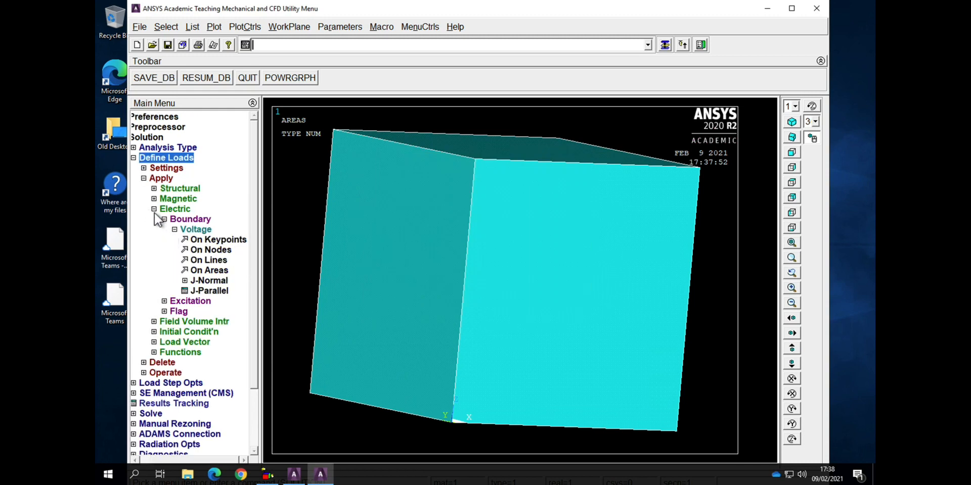
{"action": "left_click", "coordinate": [154, 210]}
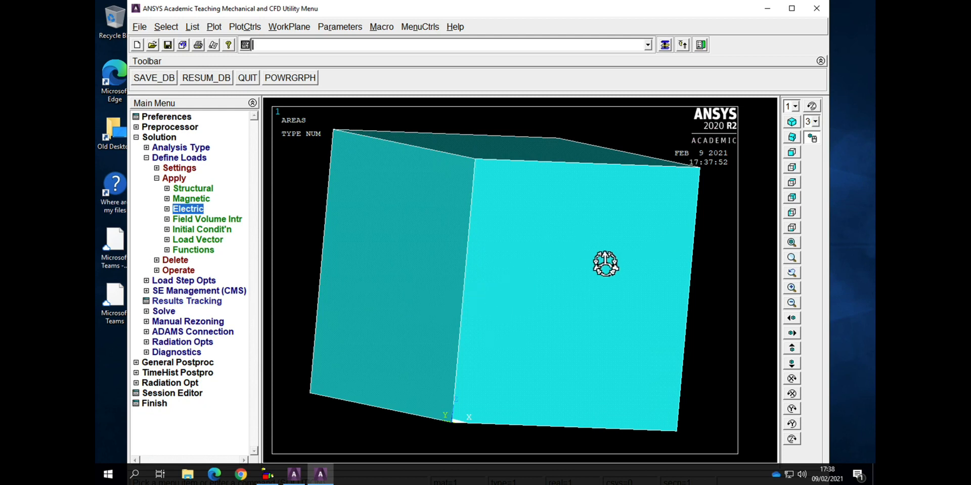
{"action": "right_click_drag", "start_coordinate": [474, 284], "coordinate": [483, 274]}
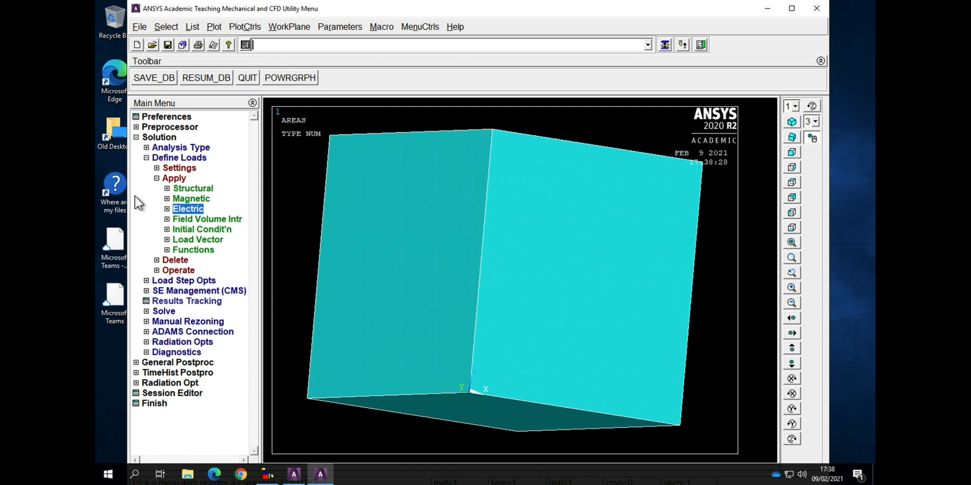
{"action": "left_click", "coordinate": [165, 191]}
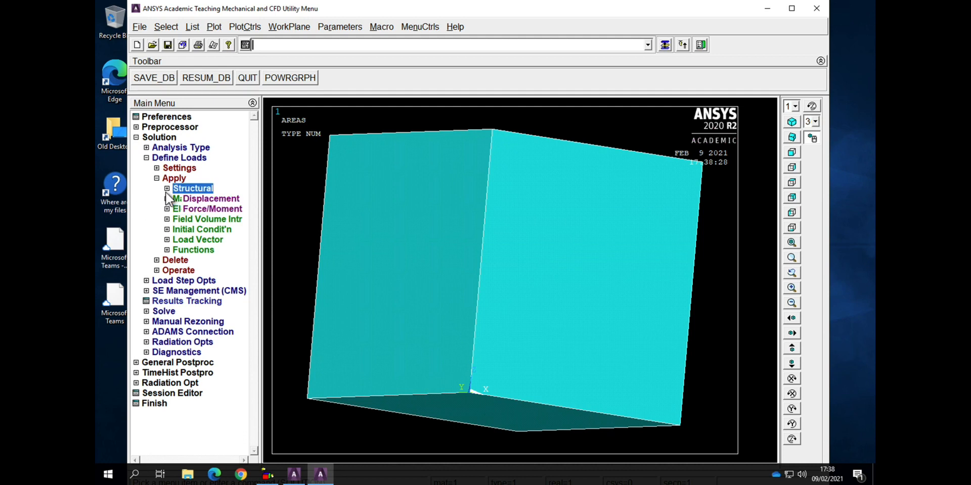
{"action": "left_click", "coordinate": [171, 199]}
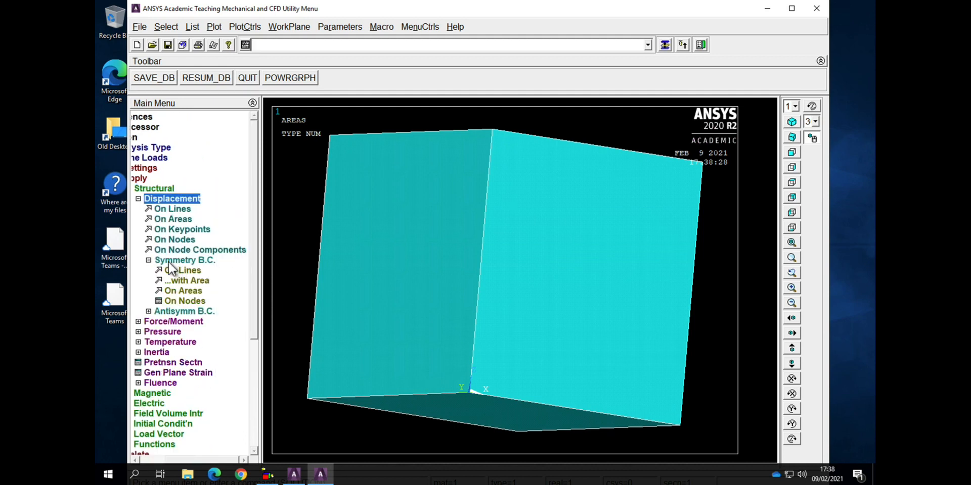
{"action": "left_click", "coordinate": [183, 291]}
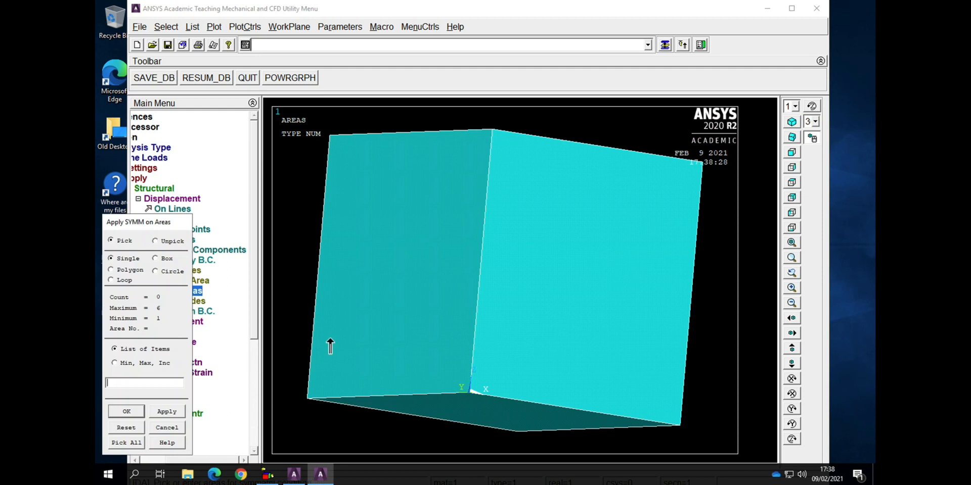
{"action": "left_click", "coordinate": [398, 329]}
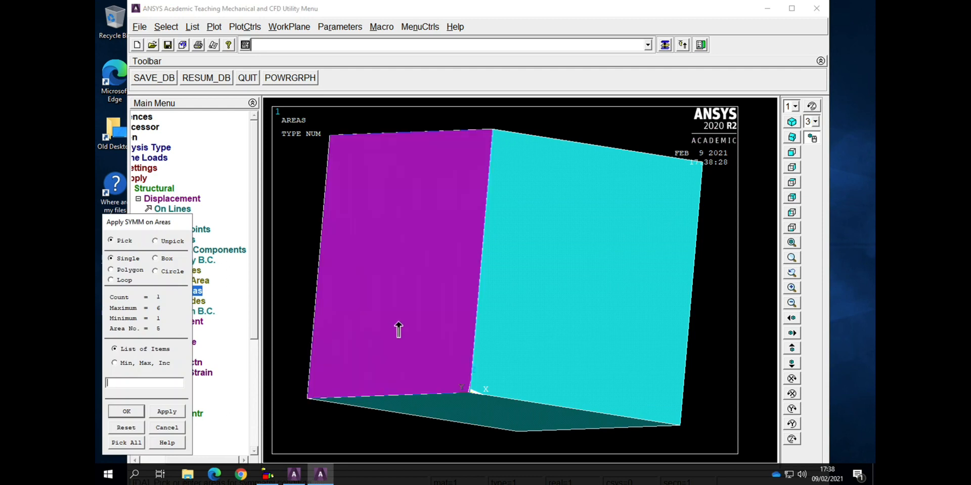
{"action": "left_click", "coordinate": [573, 345]}
{"action": "left_click", "coordinate": [516, 430]}
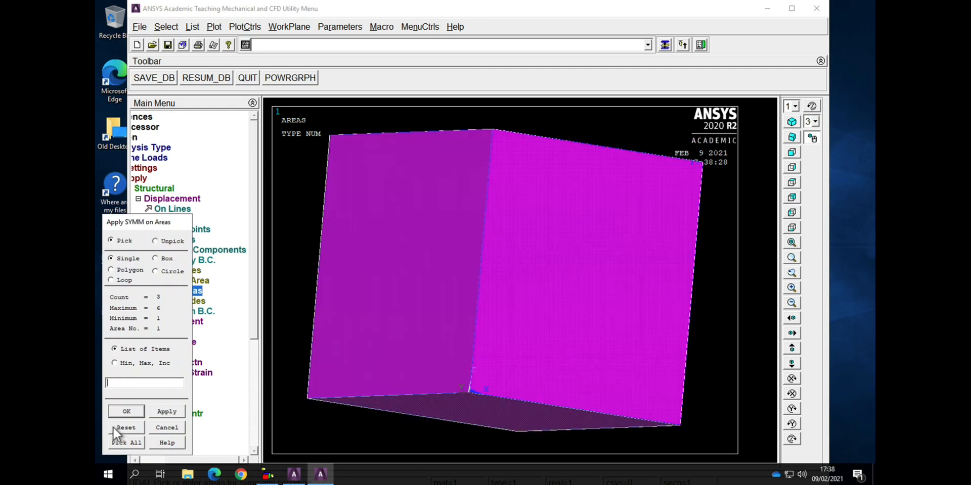
{"action": "left_click", "coordinate": [127, 411]}
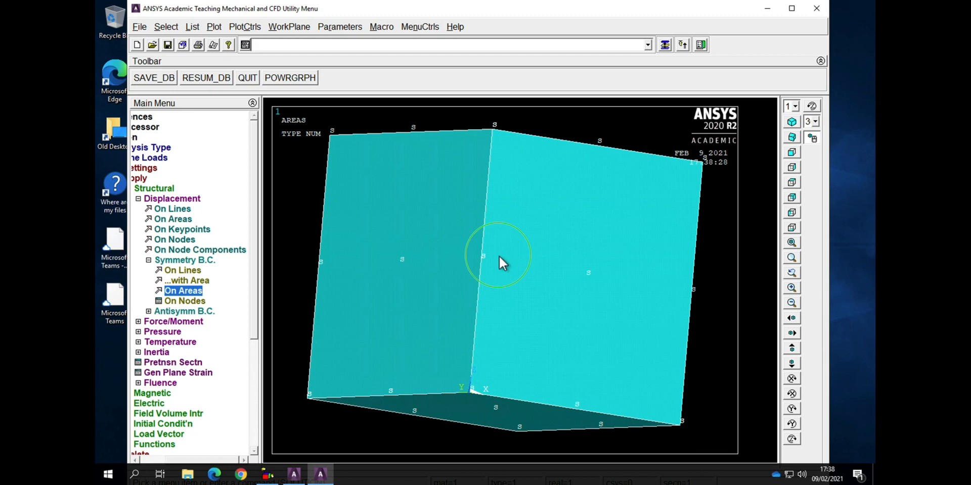
Apply a constant structural pressure of 1 on the block's upper area.
{"action": "right_click_drag", "start_coordinate": [500, 256], "coordinate": [492, 284], "text": "ctrl"}
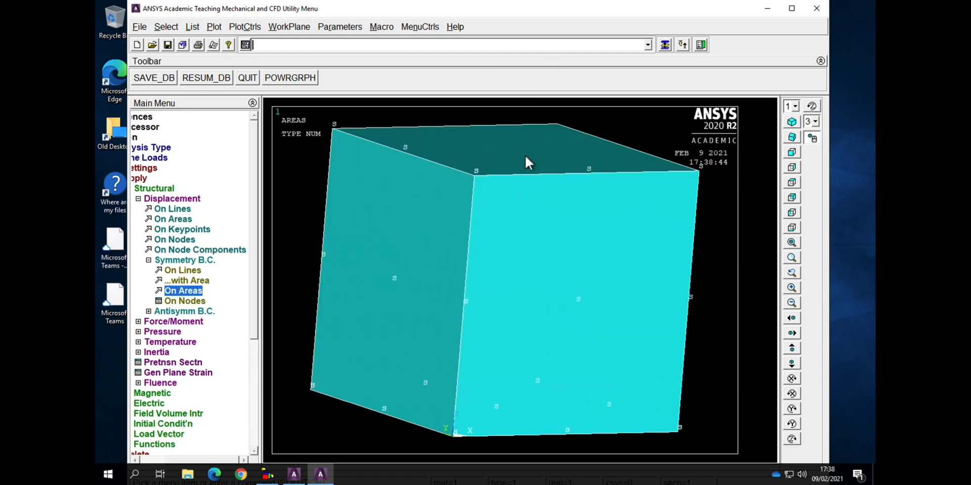
{"action": "left_click", "coordinate": [147, 261]}
{"action": "left_click", "coordinate": [138, 199]}
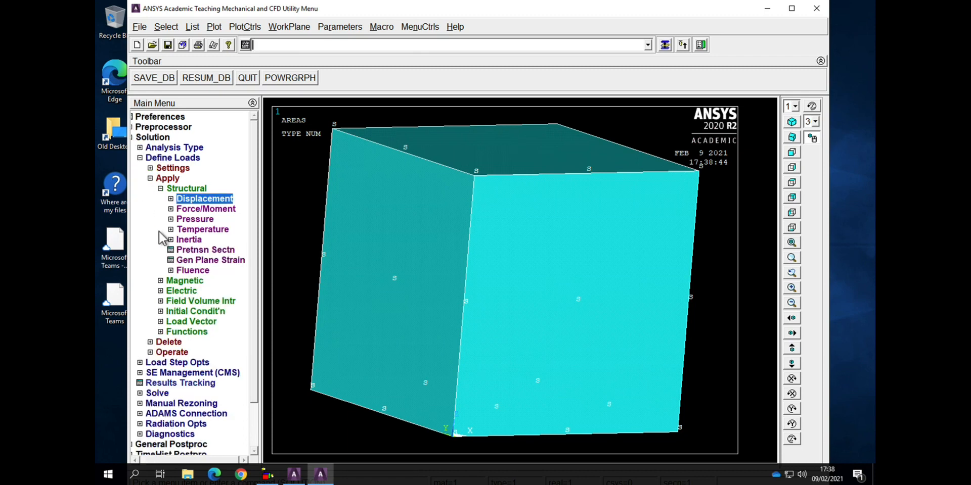
{"action": "left_click", "coordinate": [190, 219]}
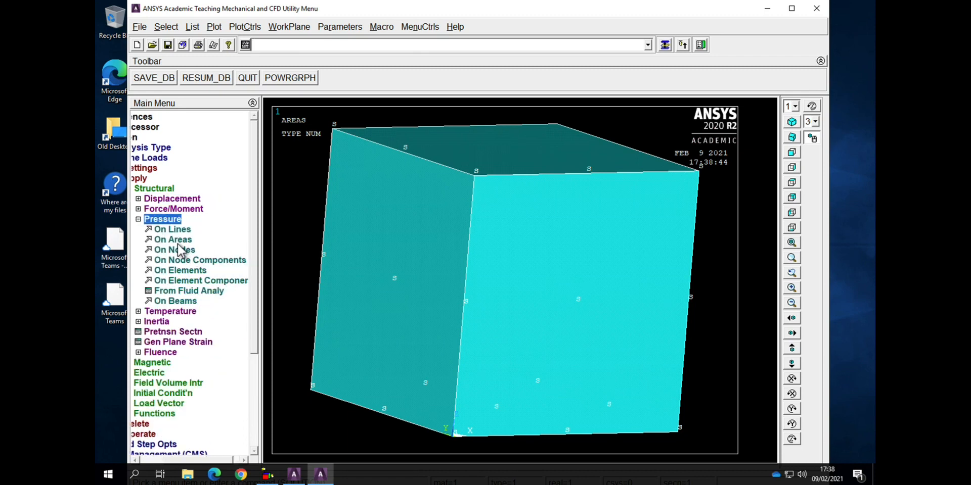
{"action": "left_click", "coordinate": [175, 241]}
{"action": "left_click", "coordinate": [525, 152]}
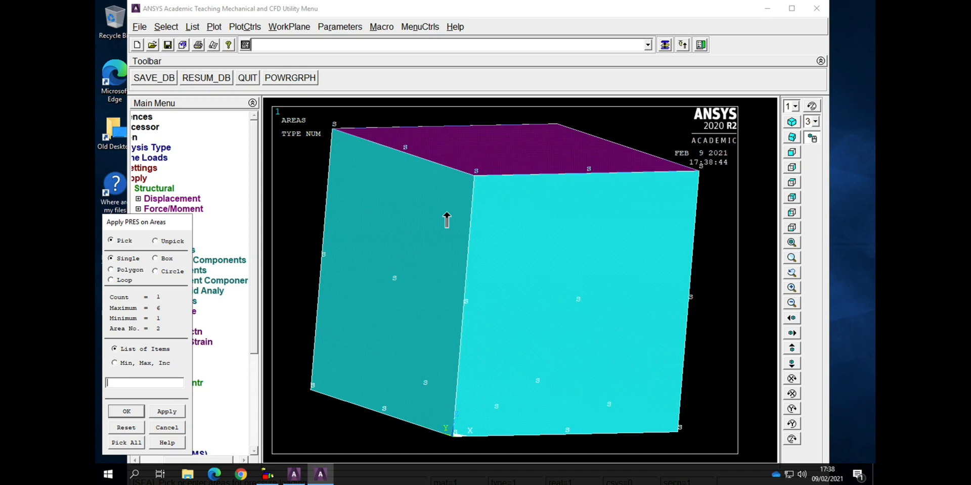
{"action": "left_click", "coordinate": [127, 412]}
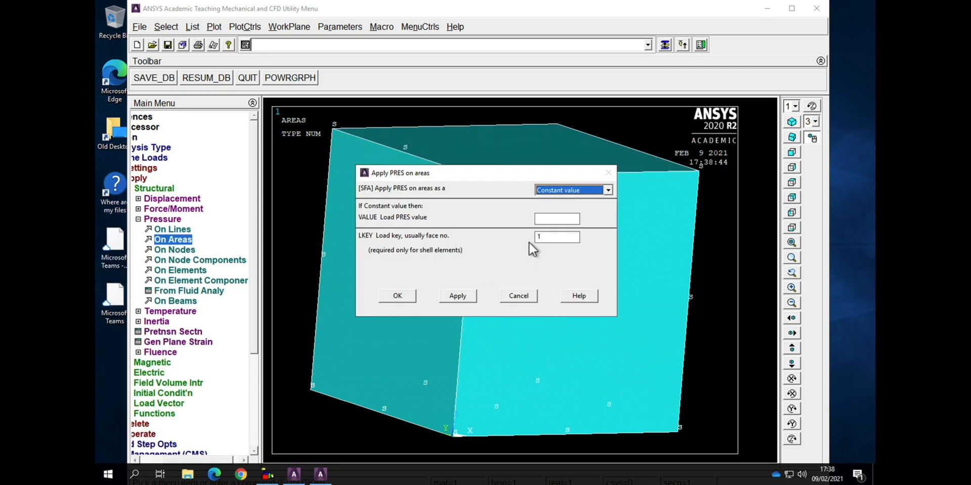
{"action": "left_click", "coordinate": [546, 220]}
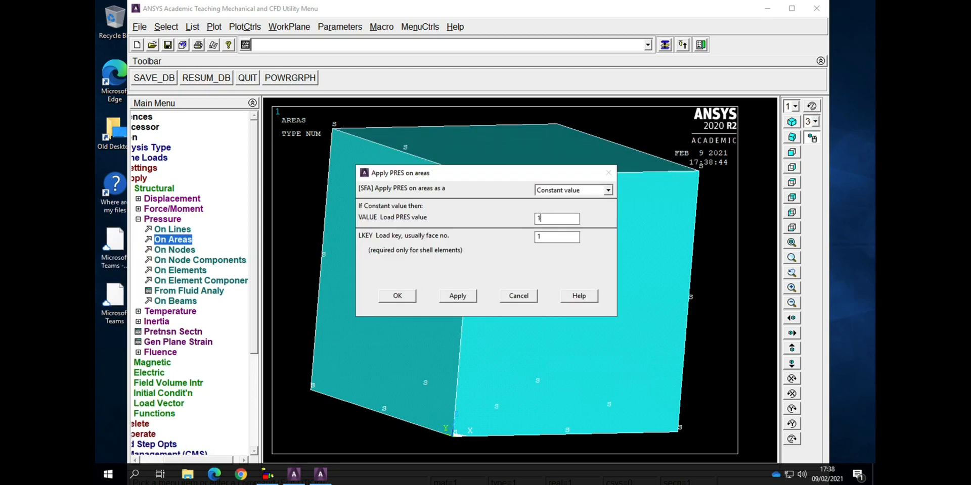
{"action": "left_click", "coordinate": [387, 296]}
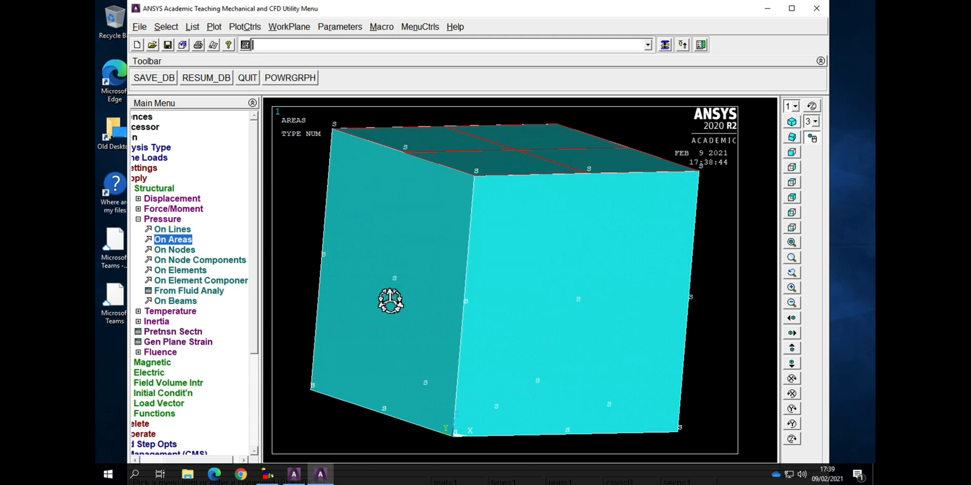
{"action": "left_click", "coordinate": [139, 220]}
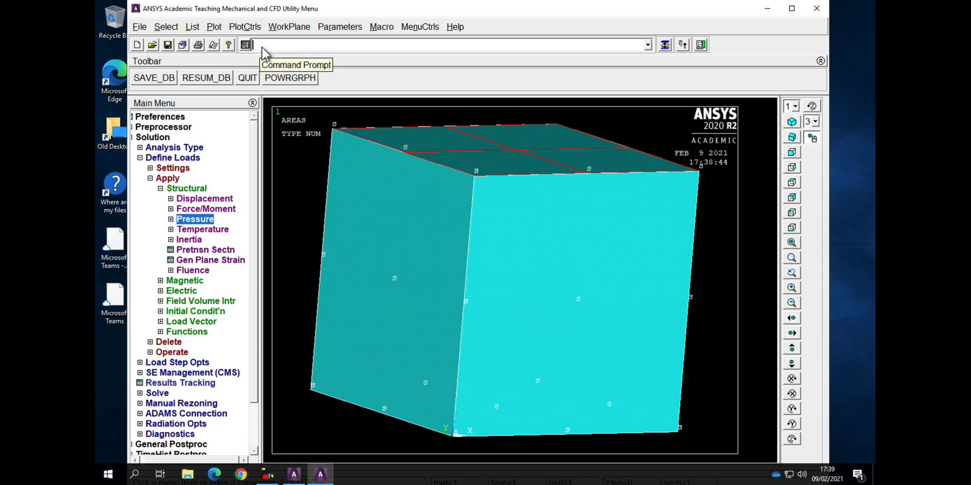
List all coupled node sets with CPLIST, check their nodes and voltage direction, and close the listing.
{"action": "type", "text": "CPL"}
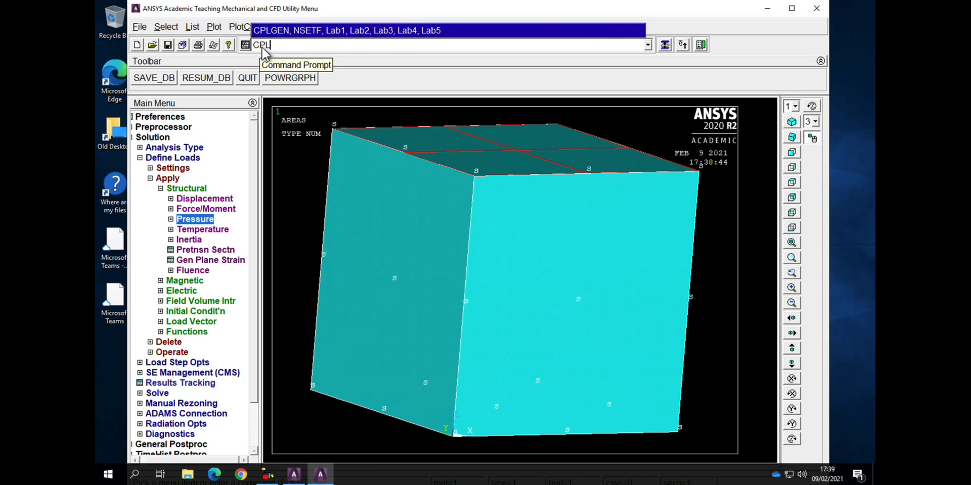
{"action": "type", "text": "IST"}
{"action": "key", "text": "Return"}
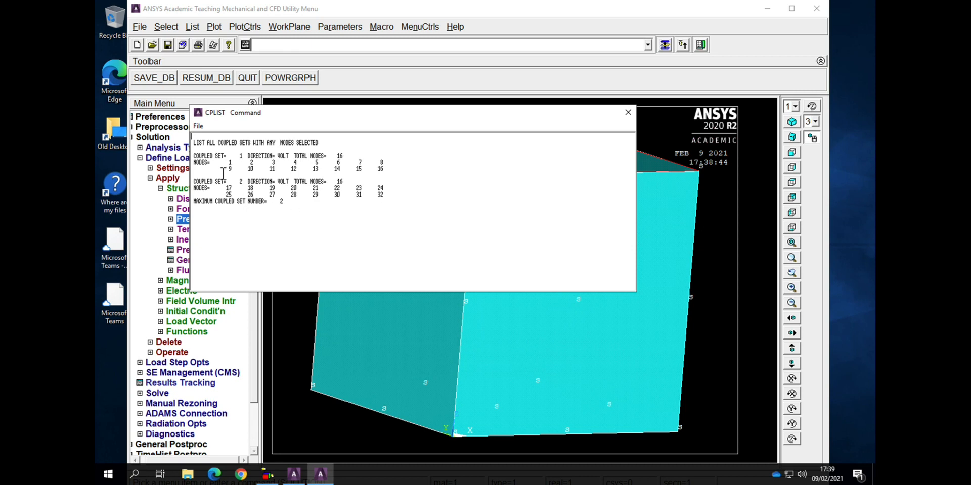
{"action": "left_click", "coordinate": [627, 113]}
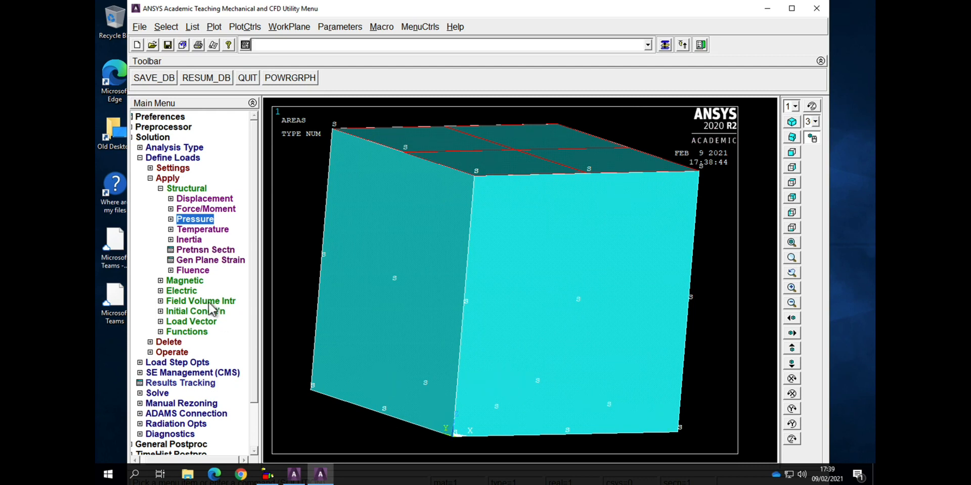
Apply a constant voltage of 0 on node 1, which belongs to the coupled set on the block's lower face.
{"action": "left_click", "coordinate": [160, 189]}
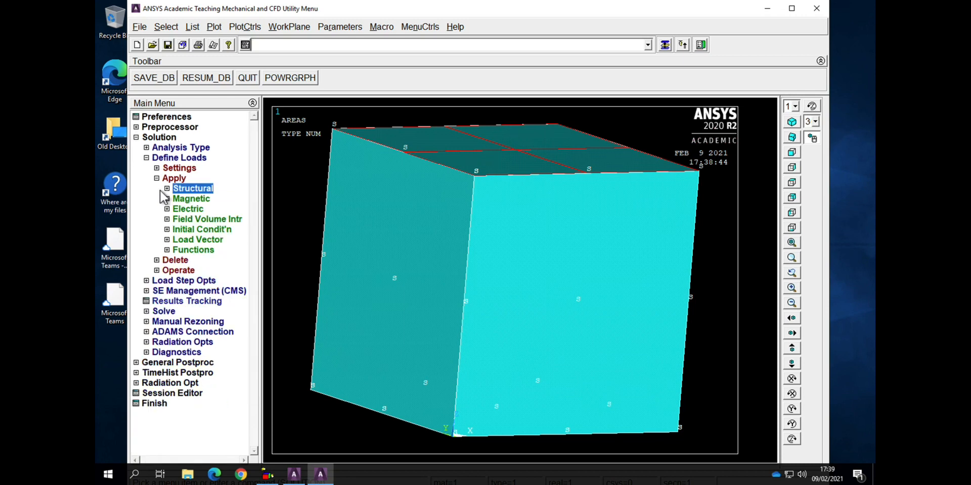
{"action": "left_click", "coordinate": [184, 211]}
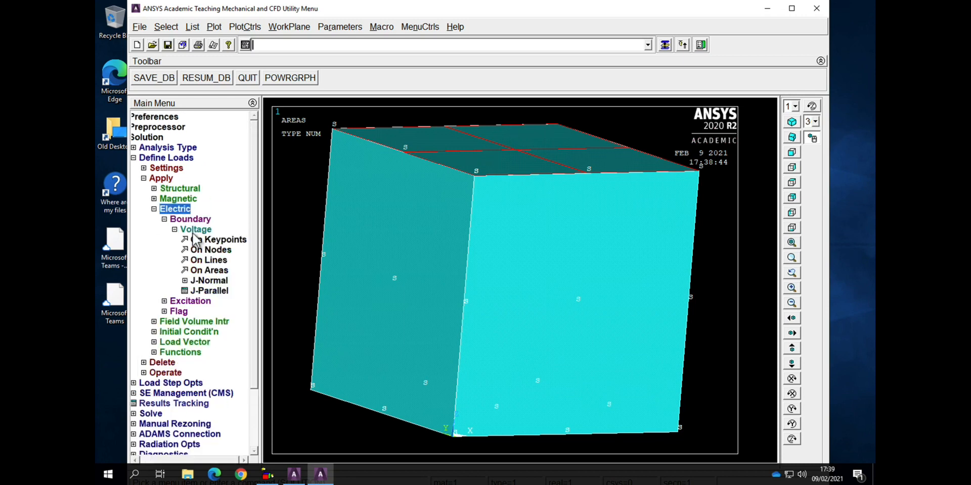
{"action": "left_click", "coordinate": [208, 250]}
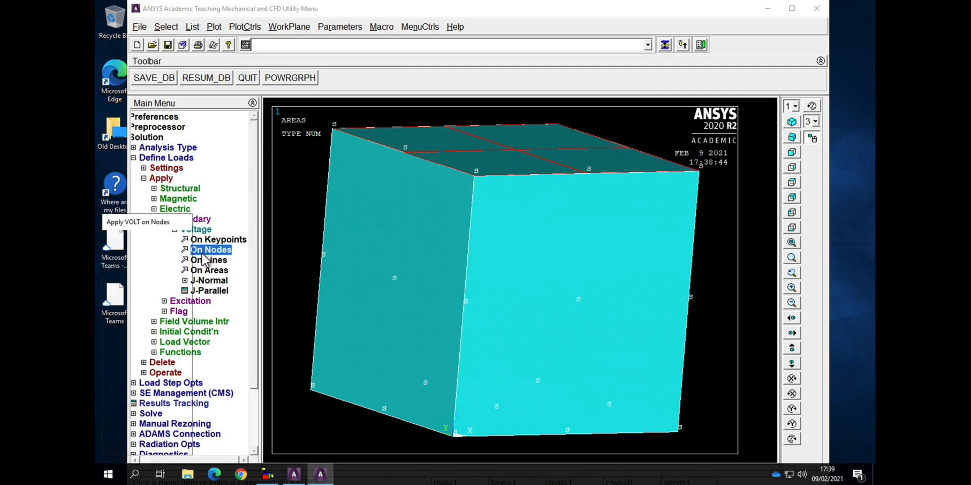
{"action": "left_click", "coordinate": [131, 385]}
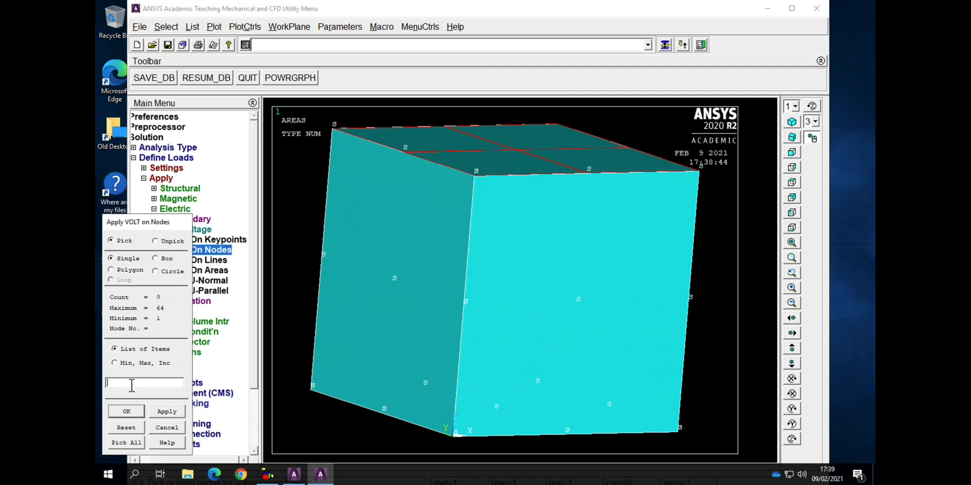
{"action": "type", "text": "1"}
{"action": "left_click", "coordinate": [126, 411]}
{"action": "left_click", "coordinate": [568, 242]}
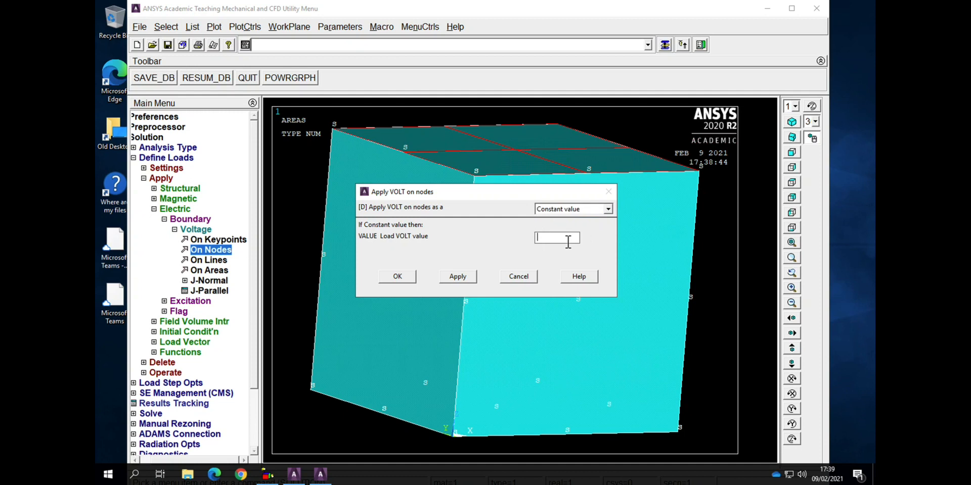
{"action": "type", "text": "0"}
{"action": "left_click", "coordinate": [397, 276]}
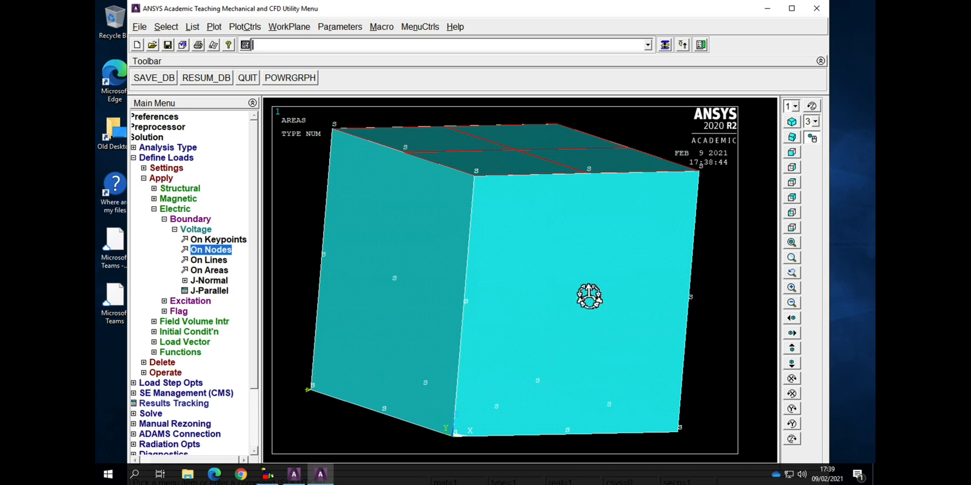
{"action": "mouse_move", "coordinate": [511, 327]}
{"action": "right_mouse_down", "text": "ctrl"}
{"action": "mouse_move", "coordinate": [504, 298]}
{"action": "mouse_move", "coordinate": [517, 277]}
{"action": "right_mouse_up", "text": "ctrl"}
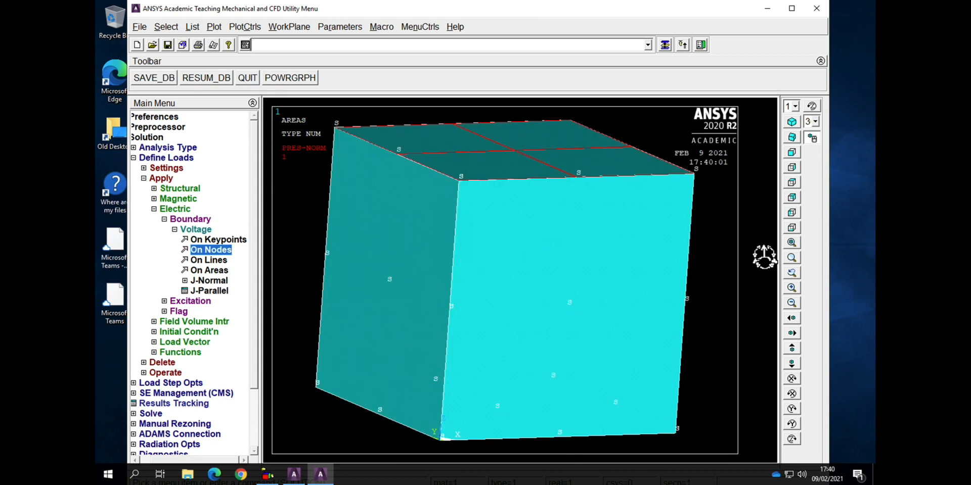
{"action": "left_click", "coordinate": [792, 304]}
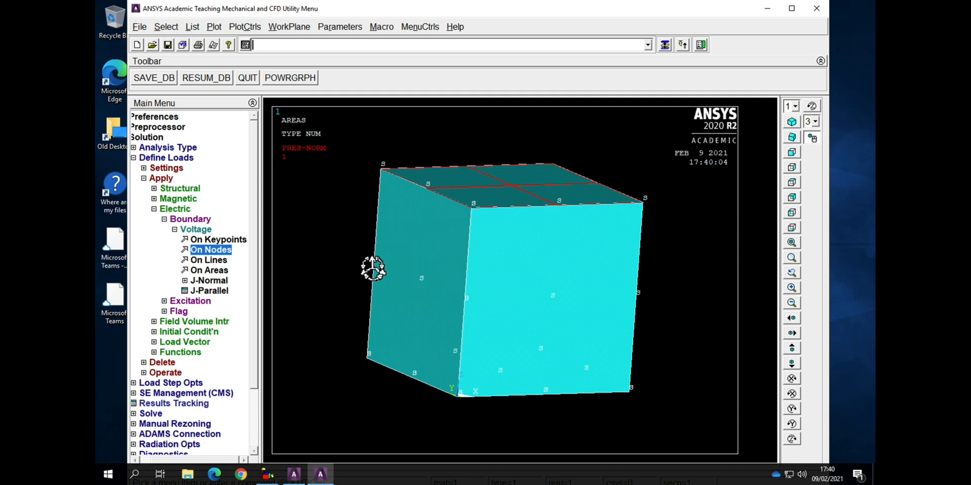
Set the force convergence criterion with a minimum reference of 1E-6 using CNVTOL,F,,,,1E-6.
{"action": "type", "text": "cnvtol"}
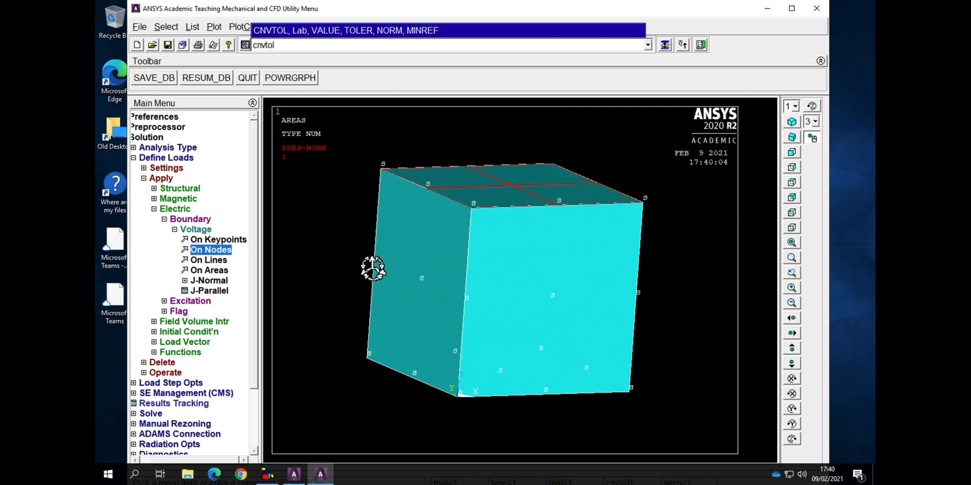
{"action": "type", "text": ",F,,,,1E-6"}
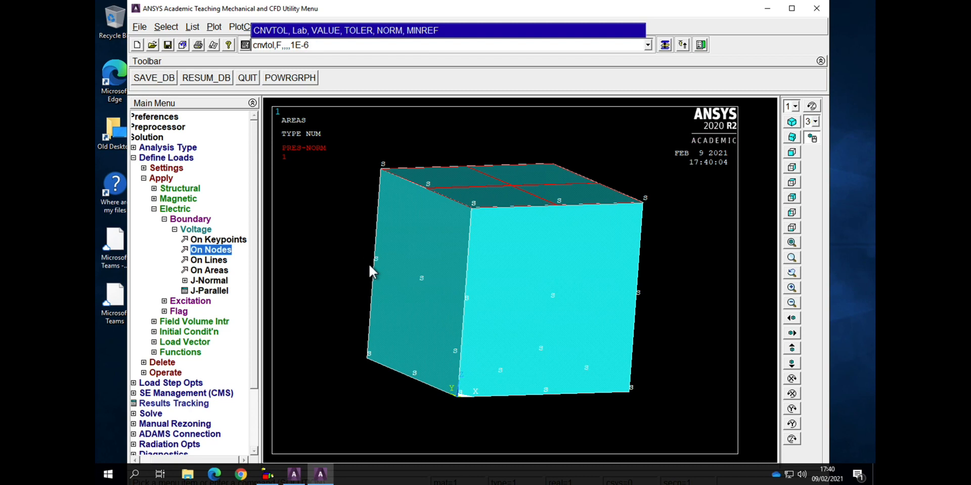
{"action": "key", "text": "Return"}
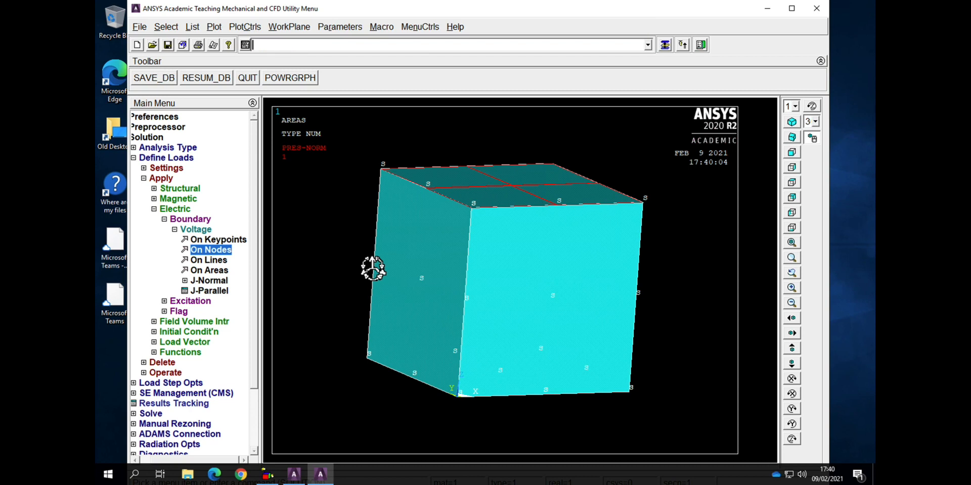
Enter CNVTOL convergence criteria for AMPS and VOLTS, each with the value 1E-6.
{"action": "type", "text": "c"}
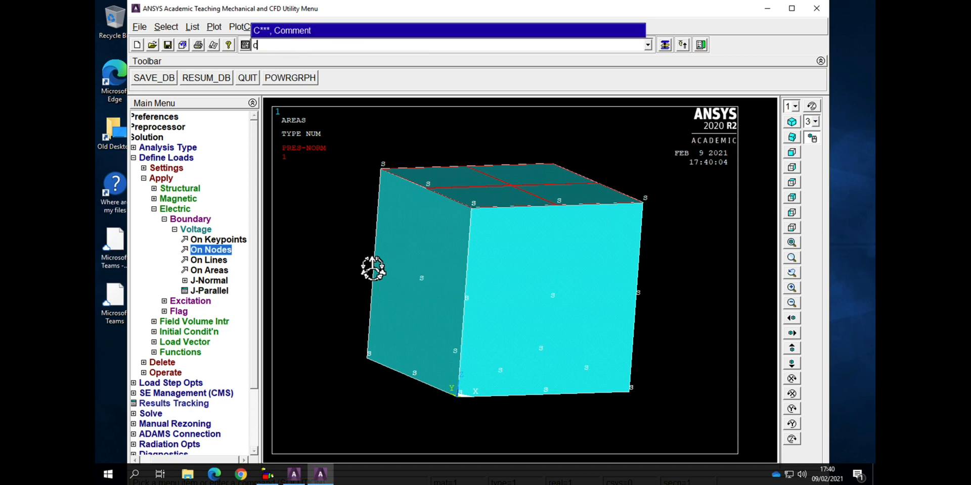
{"action": "type", "text": "nvtol,"}
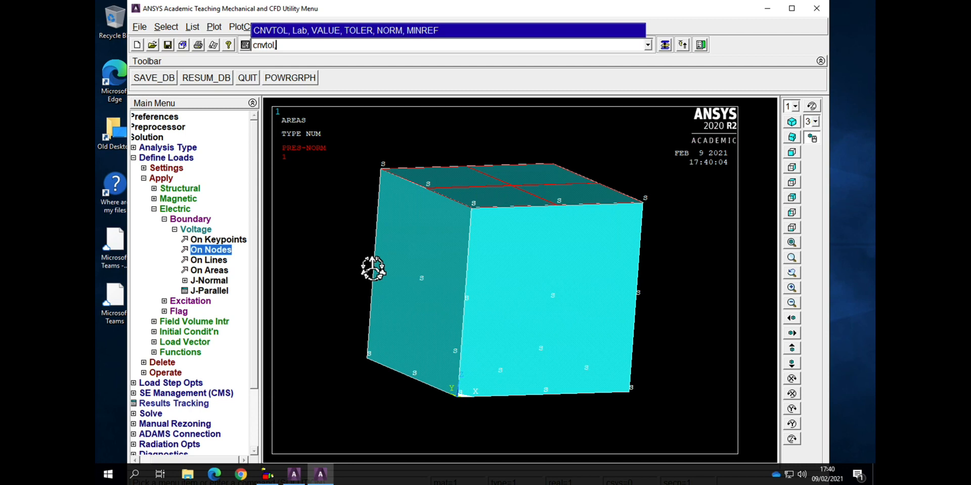
{"action": "type", "text": "AMPS,,,,1E-6"}
{"action": "key", "text": "Return"}
{"action": "type", "text": "cnvtol,VOLTS,,,,,1E-6"}
{"action": "key", "text": "Return"}
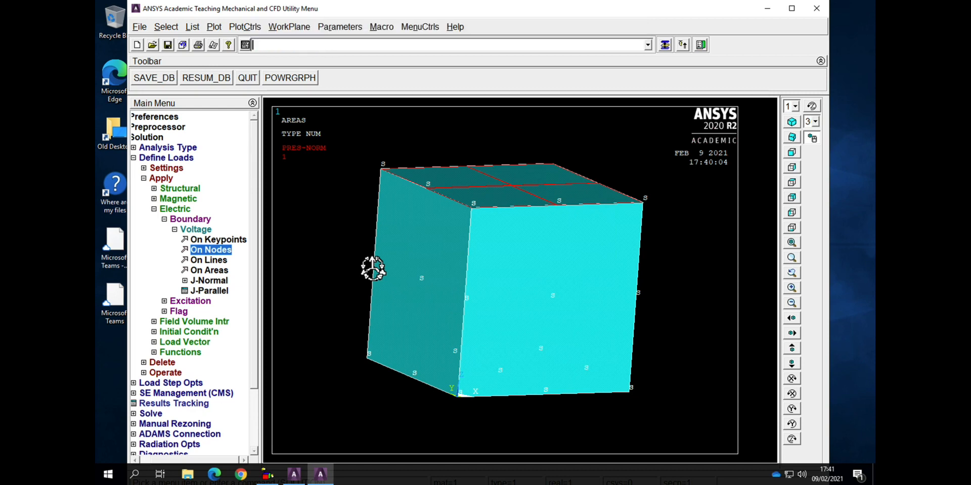
{"action": "left_click", "coordinate": [164, 219]}
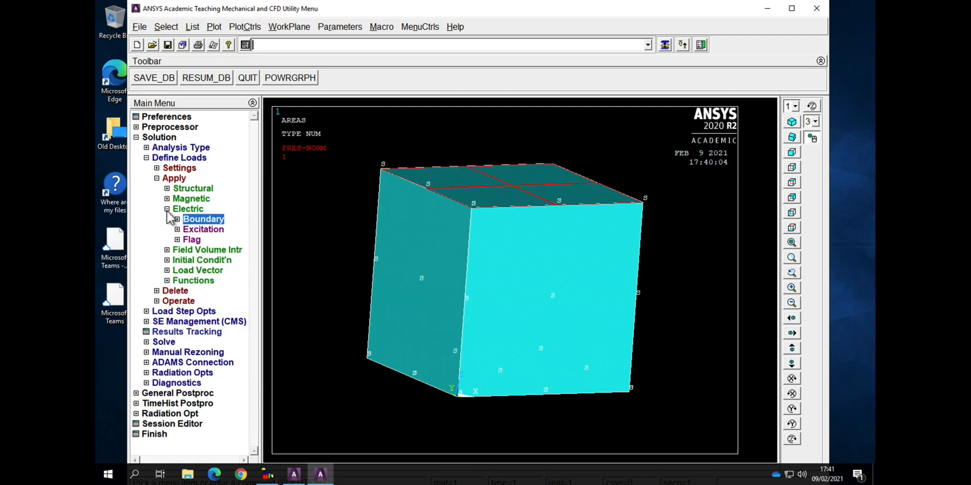
Solve the current load step, proceeding despite the load data warnings, and close the completion note and status listing.
{"action": "left_click", "coordinate": [167, 210]}
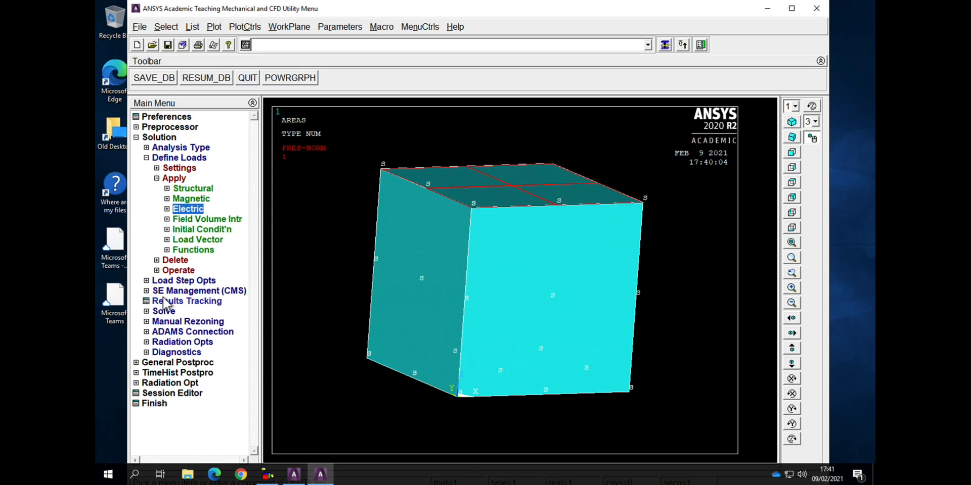
{"action": "left_click", "coordinate": [166, 312]}
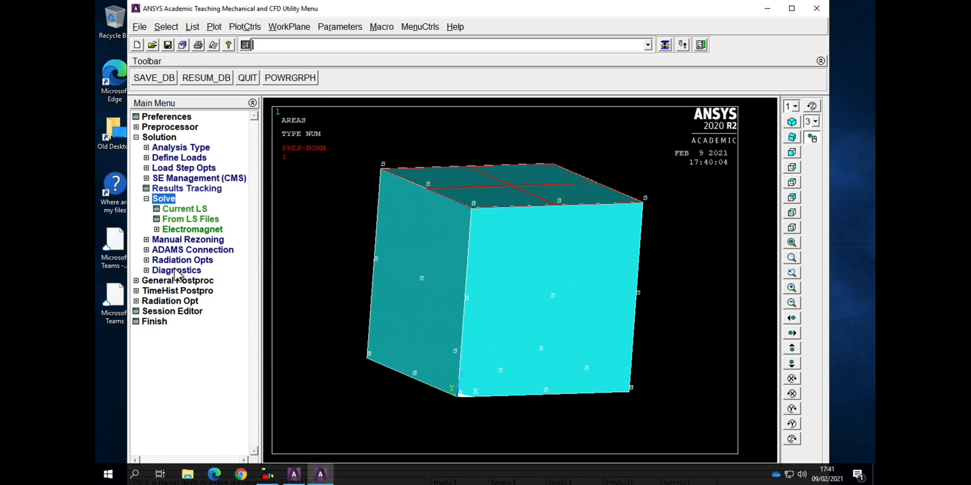
{"action": "left_click", "coordinate": [185, 209]}
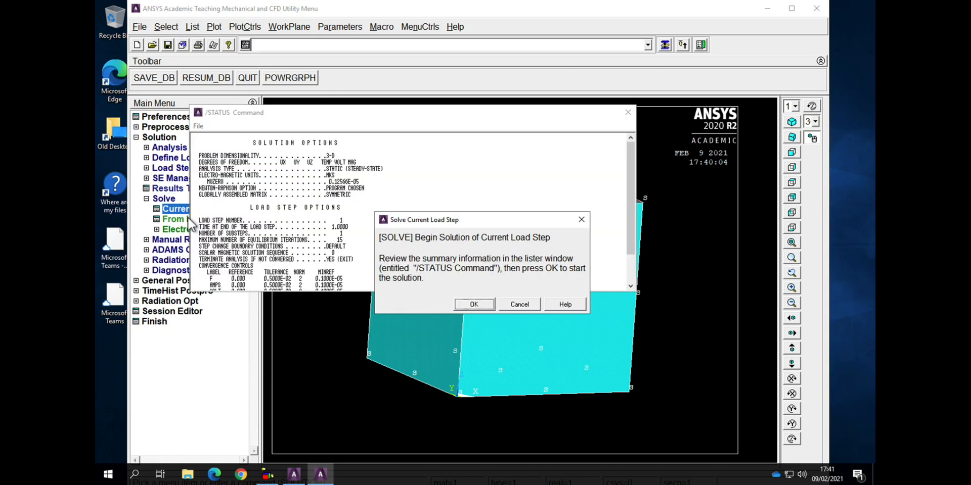
{"action": "left_click", "coordinate": [469, 305]}
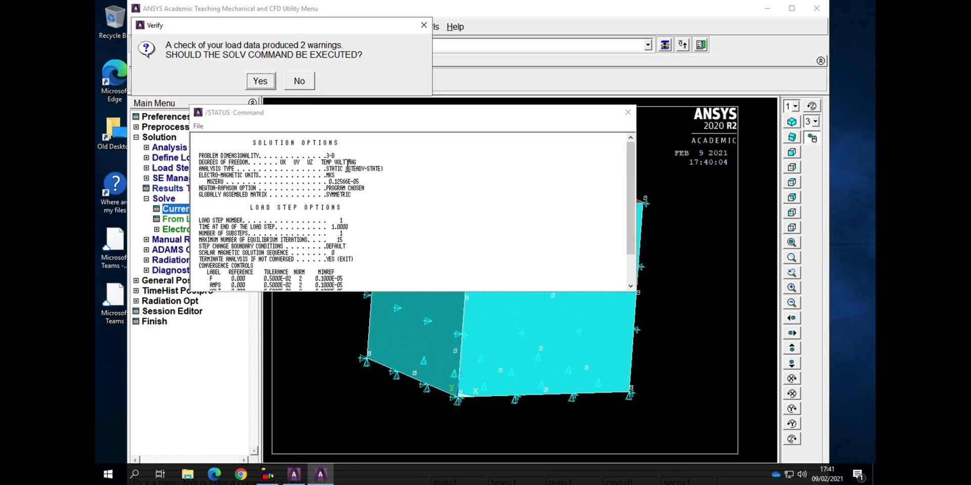
{"action": "left_click", "coordinate": [260, 81]}
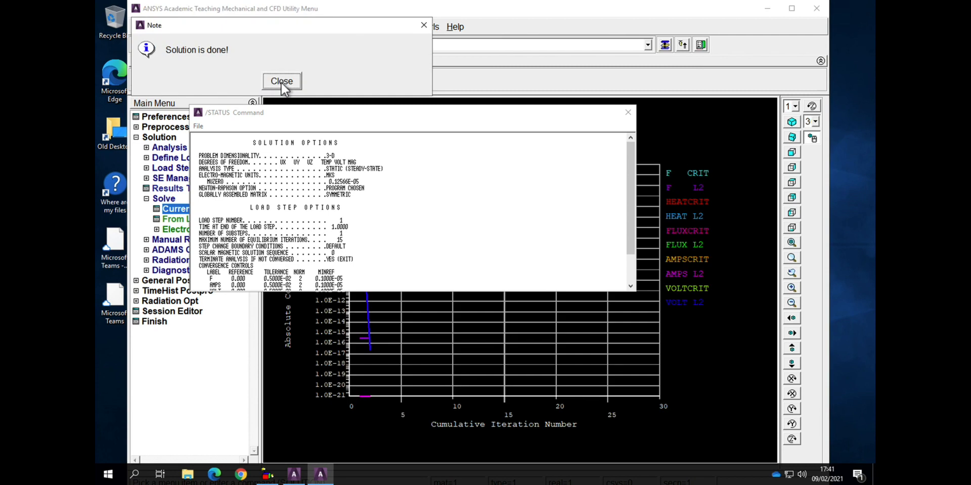
{"action": "left_click", "coordinate": [281, 80]}
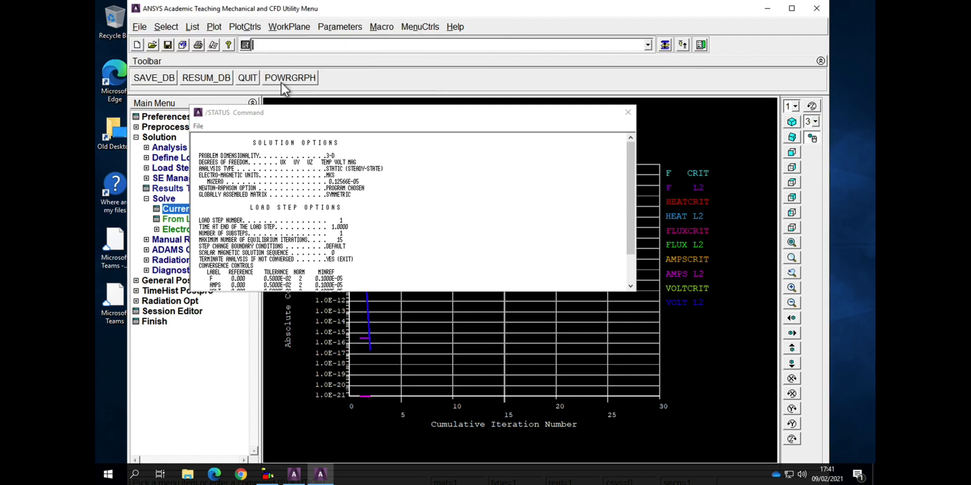
{"action": "left_click", "coordinate": [628, 112]}
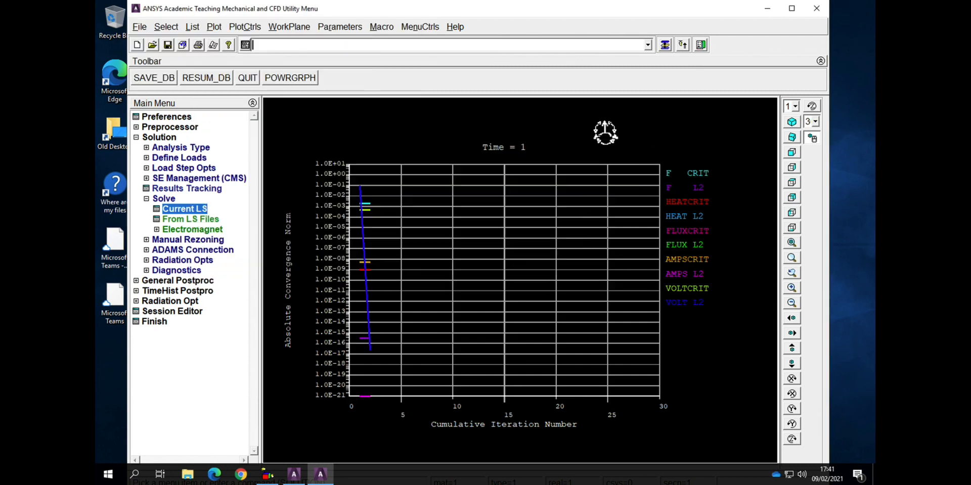
Plot the deformed shape of the block together with its undeformed shape in the general postprocessor.
{"action": "left_click", "coordinate": [135, 138]}
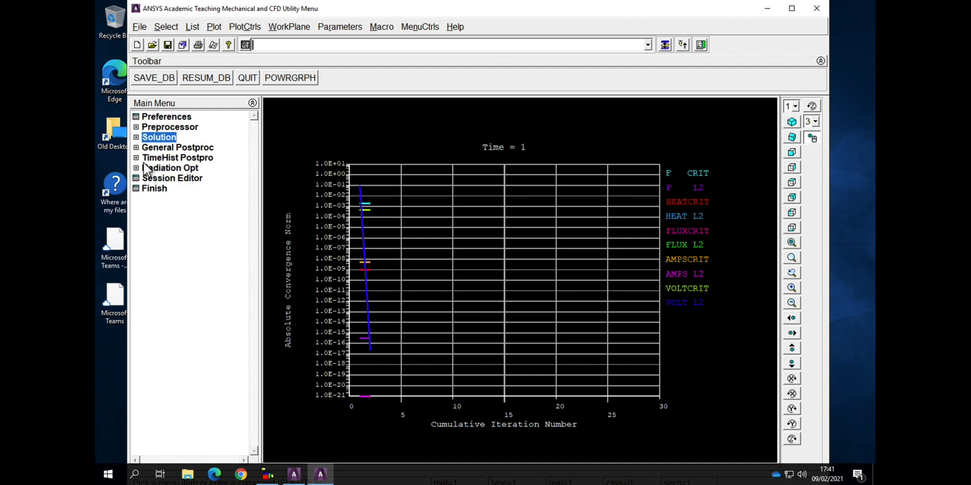
{"action": "left_click", "coordinate": [144, 149]}
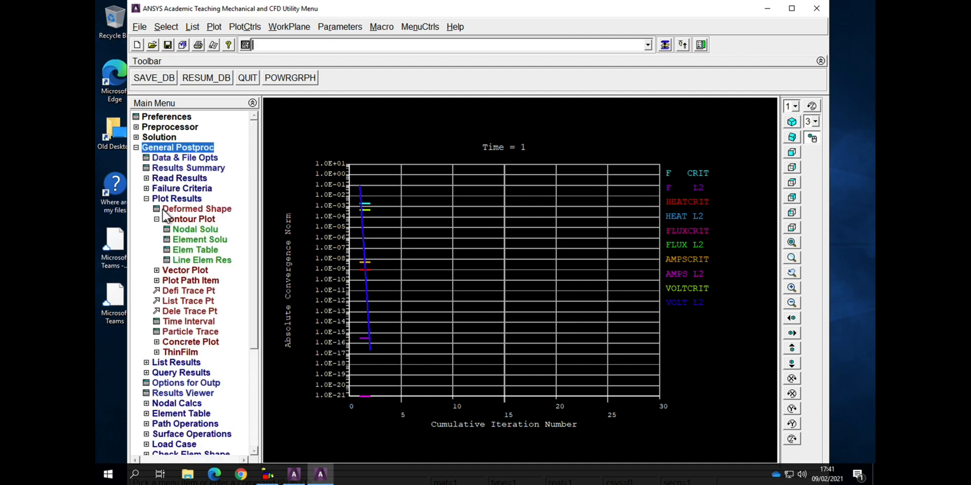
{"action": "left_click", "coordinate": [185, 212]}
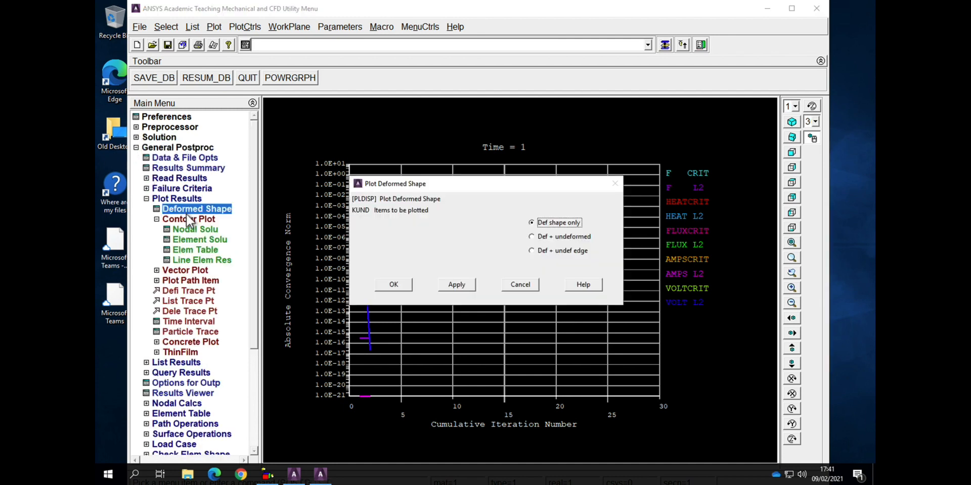
{"action": "left_click", "coordinate": [560, 236]}
{"action": "left_click", "coordinate": [402, 281]}
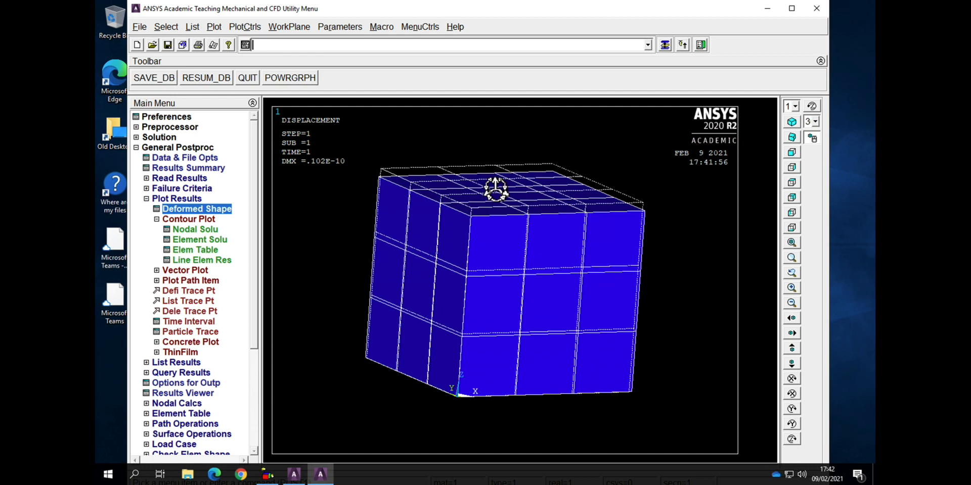
Plot the nodal solution contours of the Z-component of displacement on the deformed shape.
{"action": "left_click", "coordinate": [217, 231]}
{"action": "left_click", "coordinate": [422, 168]}
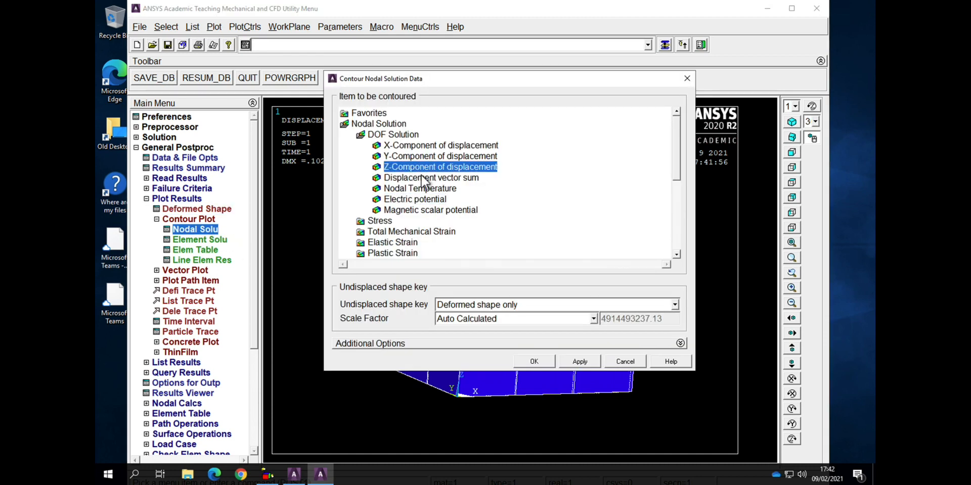
{"action": "left_click", "coordinate": [544, 361]}
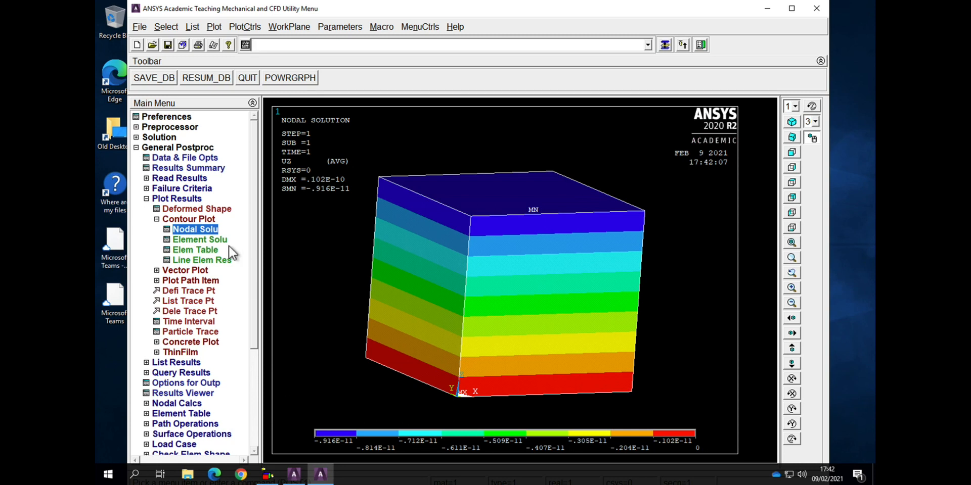
Plot the nodal solution contours of the electric potential on the deformed shape.
{"action": "left_click", "coordinate": [190, 231]}
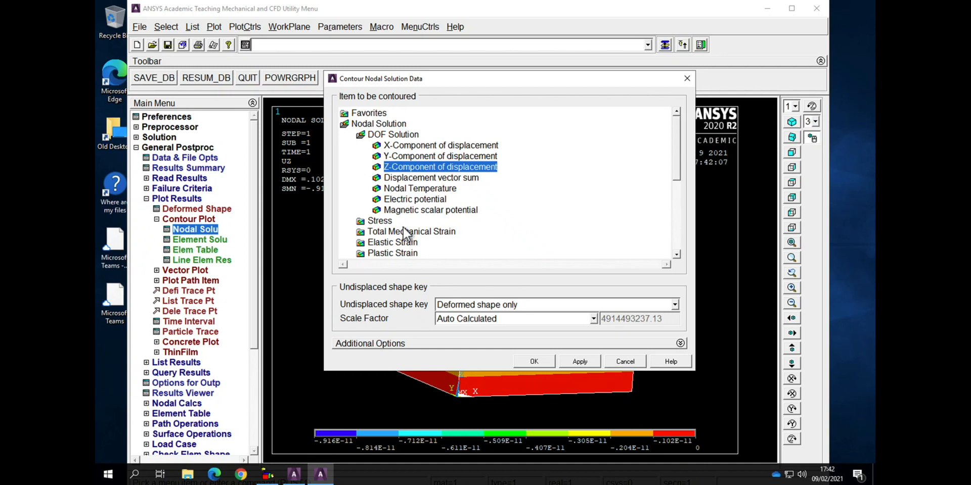
{"action": "left_click", "coordinate": [429, 201]}
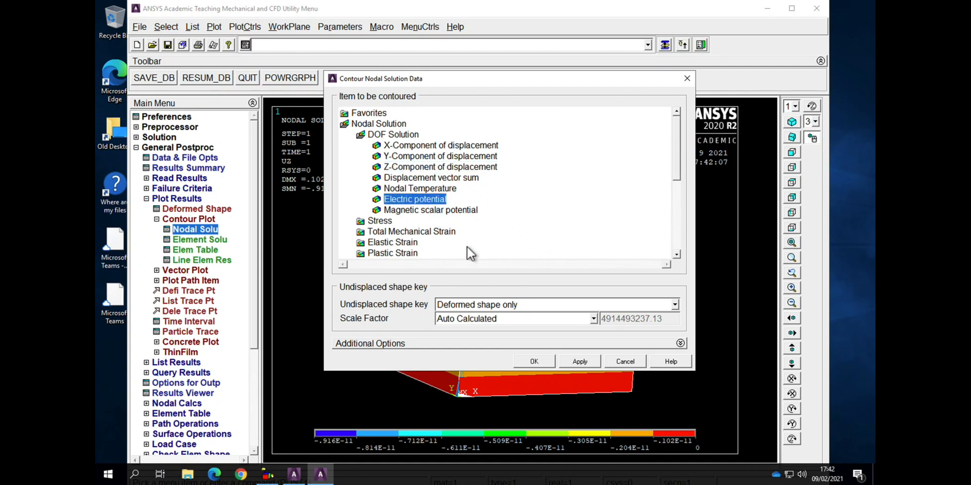
{"action": "left_click", "coordinate": [544, 359]}
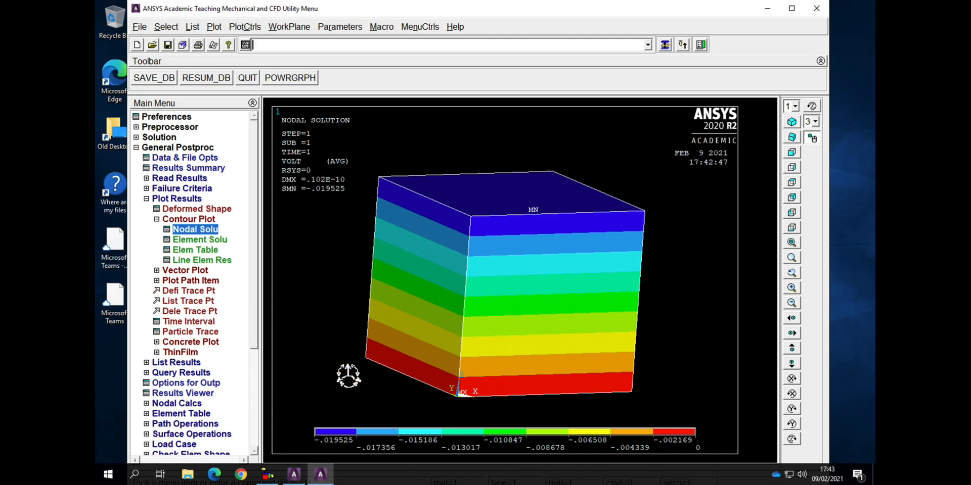
Read the first set of results into the general postprocessor.
{"action": "left_click", "coordinate": [146, 178]}
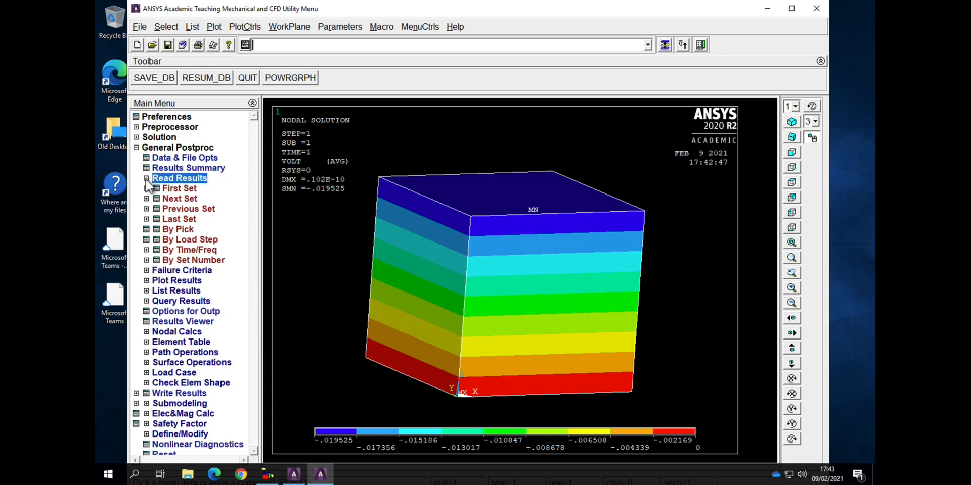
{"action": "left_click", "coordinate": [180, 190]}
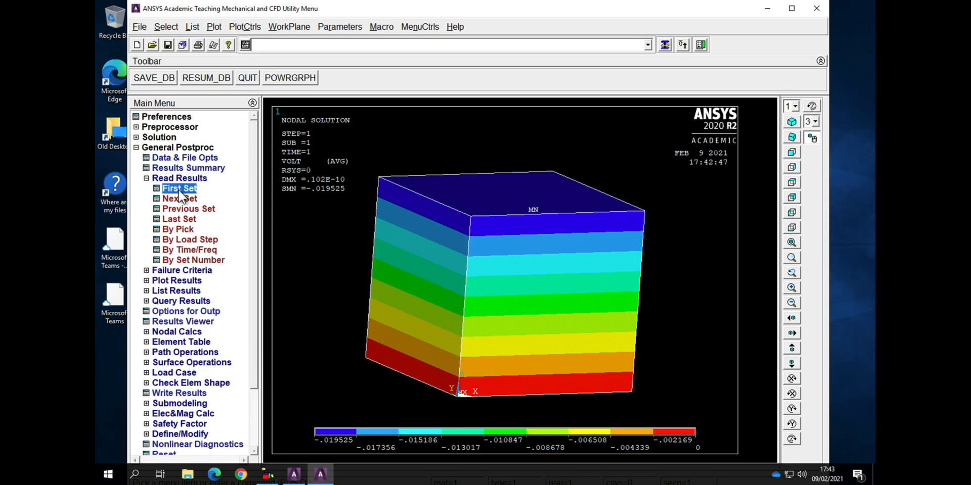
{"action": "left_click", "coordinate": [147, 178]}
Plot the nodal solution contours of the Z-component of electric field.
{"action": "left_click", "coordinate": [154, 199]}
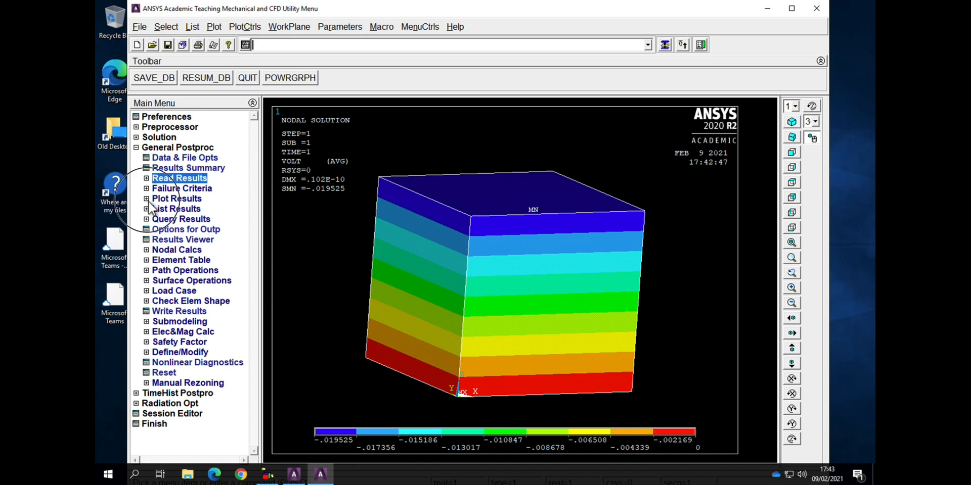
{"action": "left_click", "coordinate": [195, 230]}
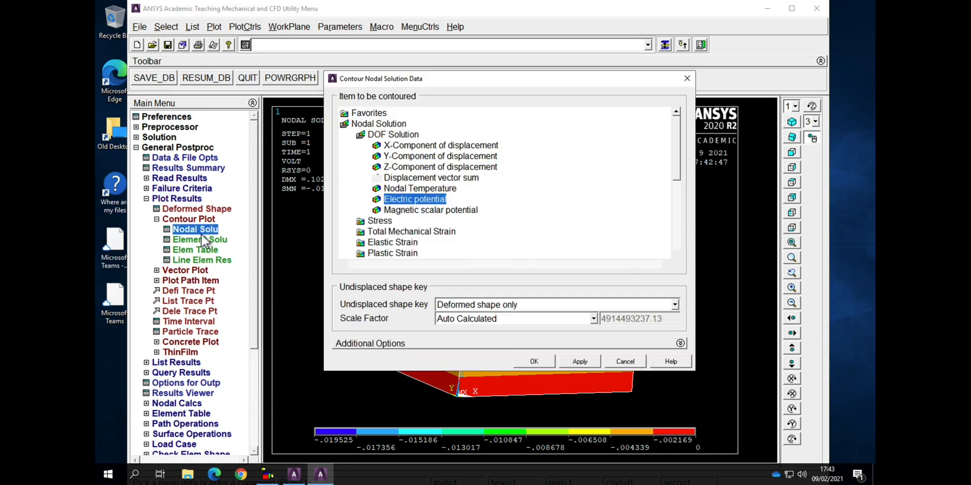
{"action": "left_click_drag", "start_coordinate": [680, 175], "coordinate": [681, 221]}
{"action": "left_click", "coordinate": [402, 243]}
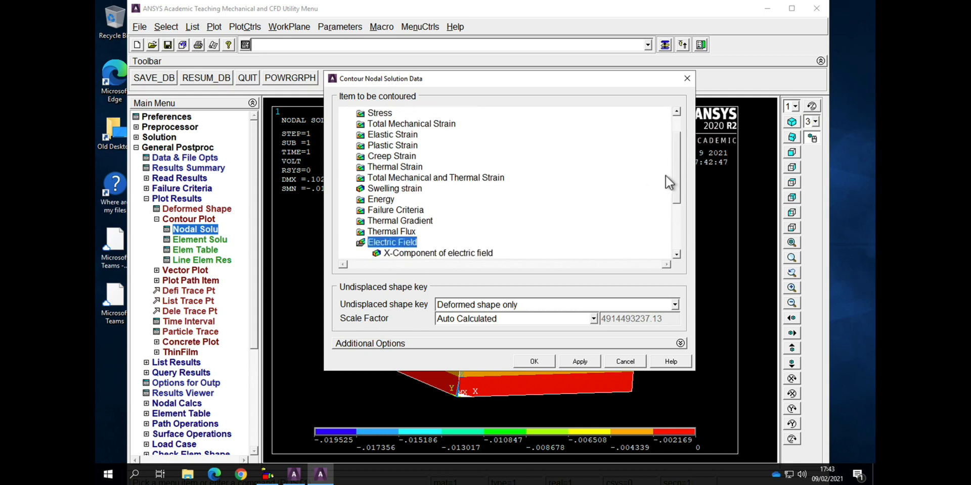
{"action": "left_click_drag", "start_coordinate": [677, 181], "coordinate": [677, 200]}
{"action": "left_click", "coordinate": [465, 246]}
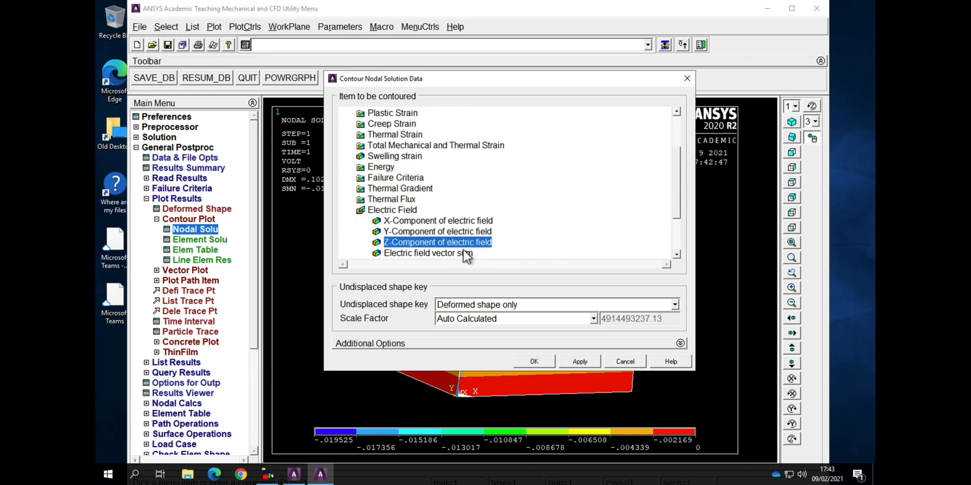
{"action": "left_click", "coordinate": [530, 362]}
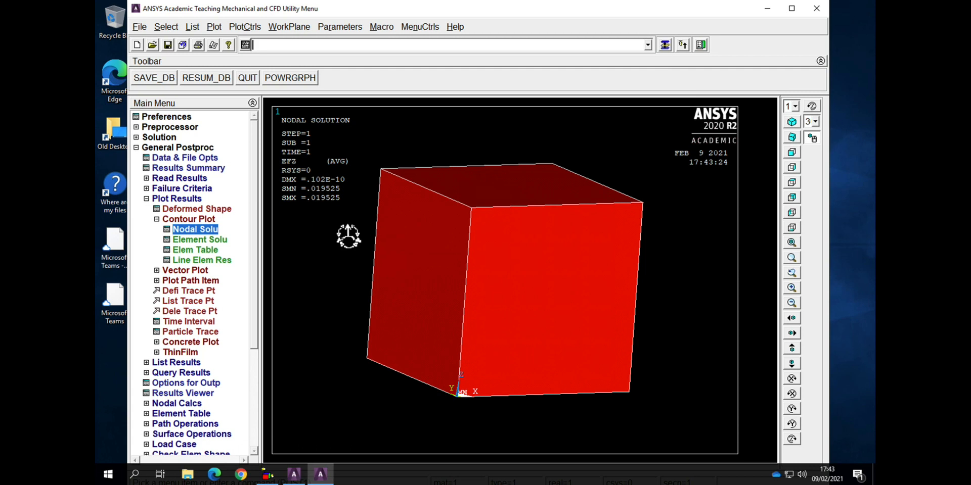
Create a predefined vector plot of the electric field EF from the flux and gradient items, using vector mode at element centroids.
{"action": "left_click", "coordinate": [156, 270]}
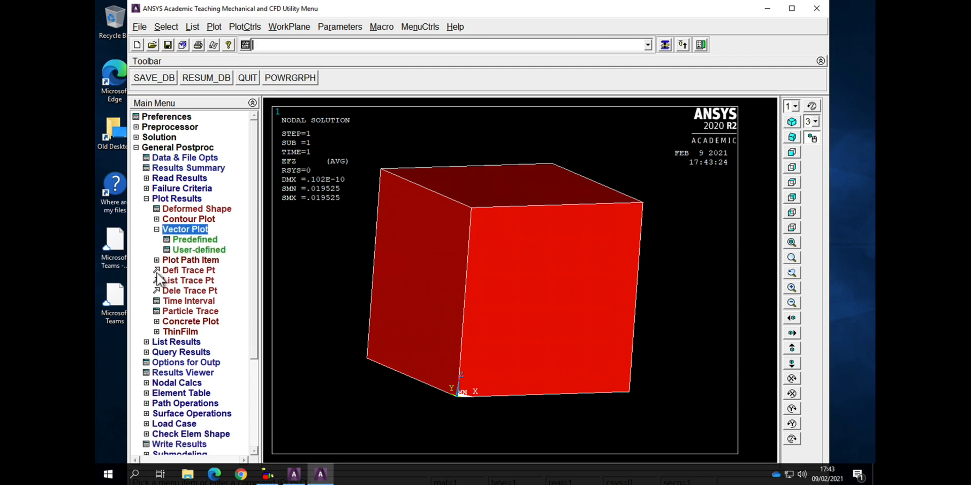
{"action": "left_click", "coordinate": [184, 239]}
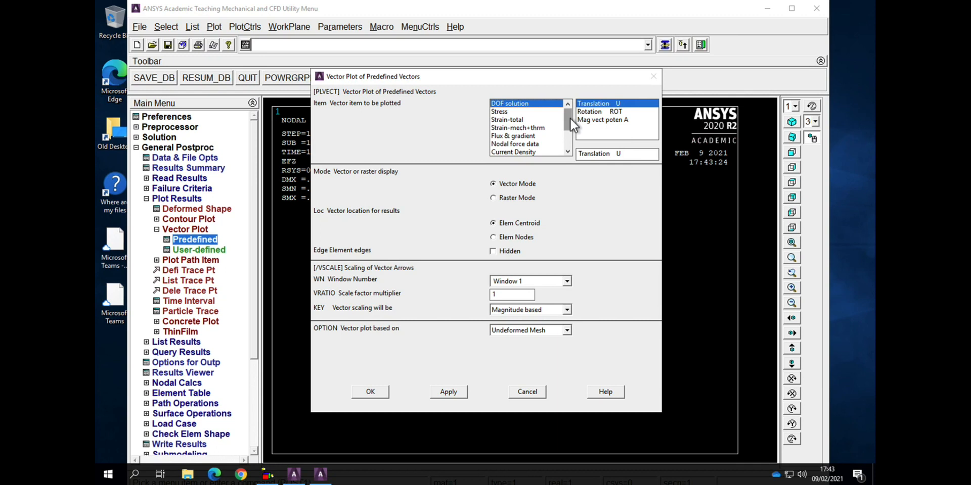
{"action": "mouse_move", "coordinate": [569, 120]}
{"action": "left_mouse_down"}
{"action": "mouse_move", "coordinate": [573, 144]}
{"action": "mouse_move", "coordinate": [572, 125]}
{"action": "left_mouse_up"}
{"action": "left_click", "coordinate": [538, 113]}
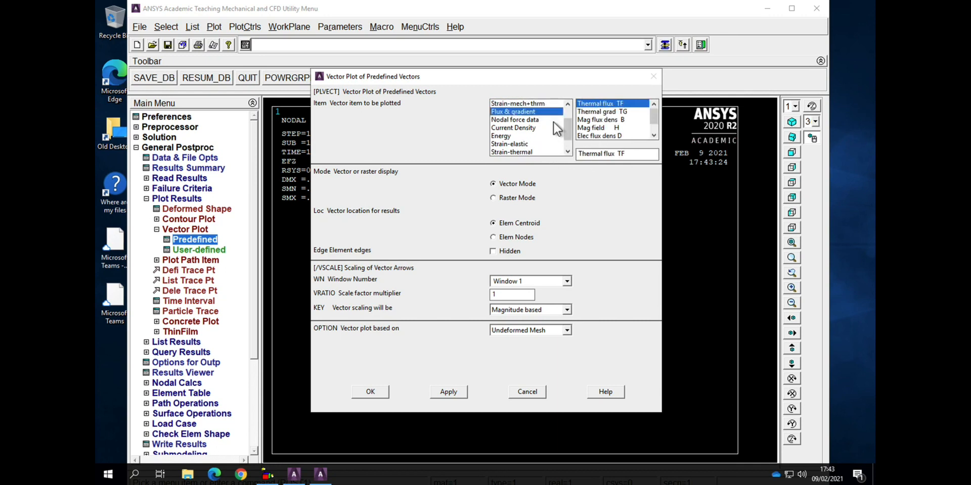
{"action": "left_click_drag", "start_coordinate": [653, 114], "coordinate": [654, 125]}
{"action": "left_click", "coordinate": [608, 129]}
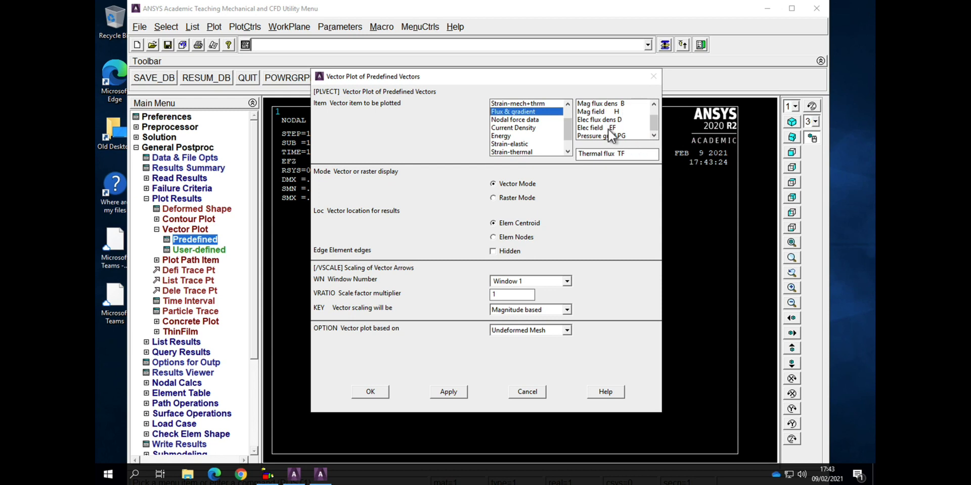
{"action": "left_click", "coordinate": [379, 393]}
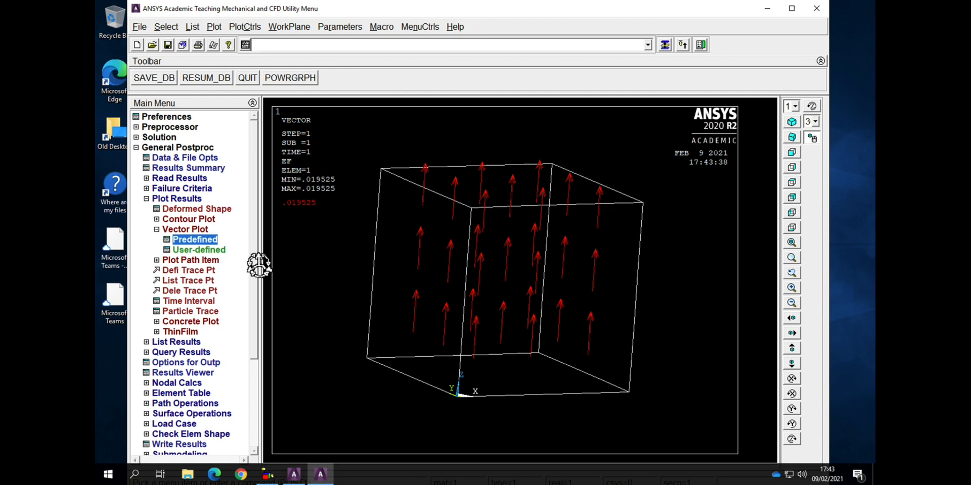
{"action": "left_click", "coordinate": [156, 229]}
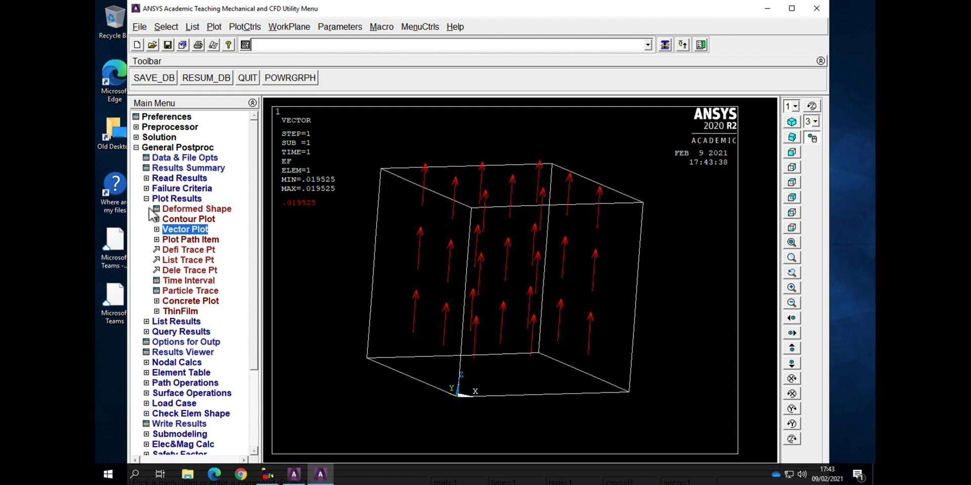
{"action": "left_click", "coordinate": [146, 199]}
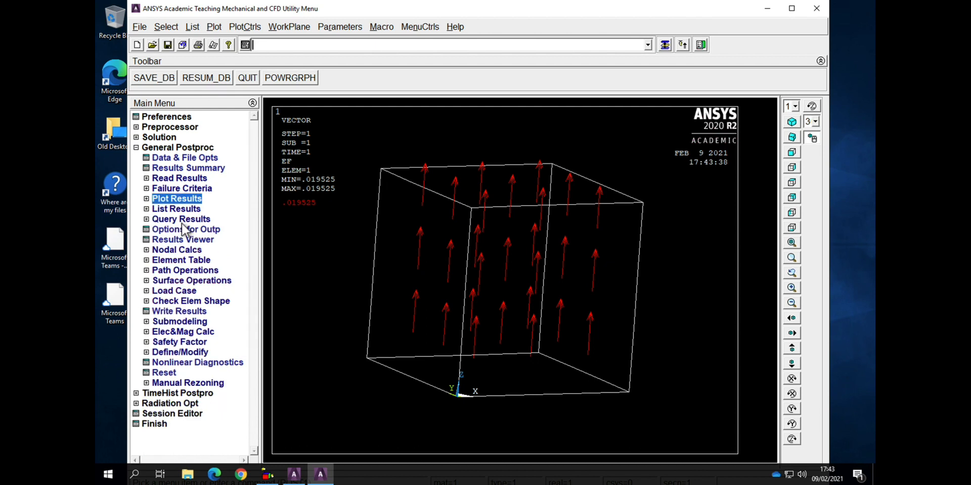
Switch to the ANSYS Voc presentation in PowerPoint and show the open-circuit hand calculation slide full screen for comparison.
{"action": "key", "text": "ctrl+Up"}
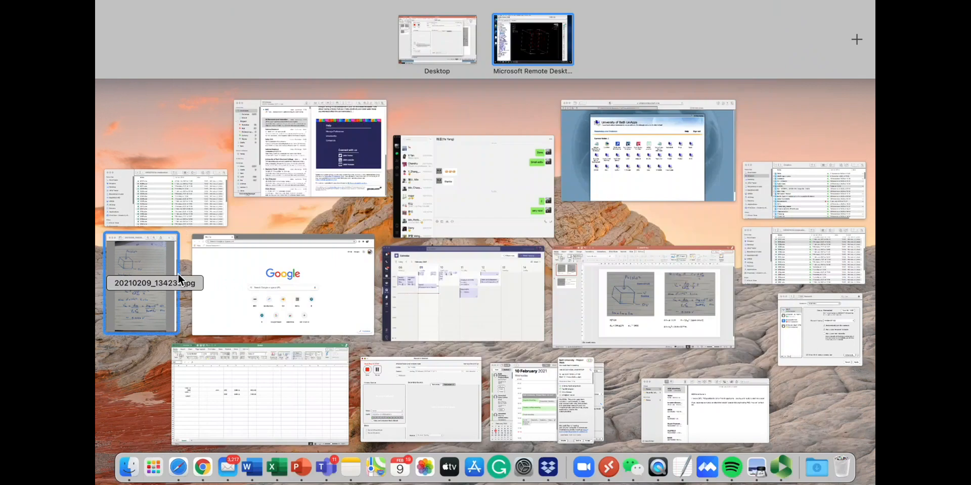
{"action": "left_click", "coordinate": [301, 468]}
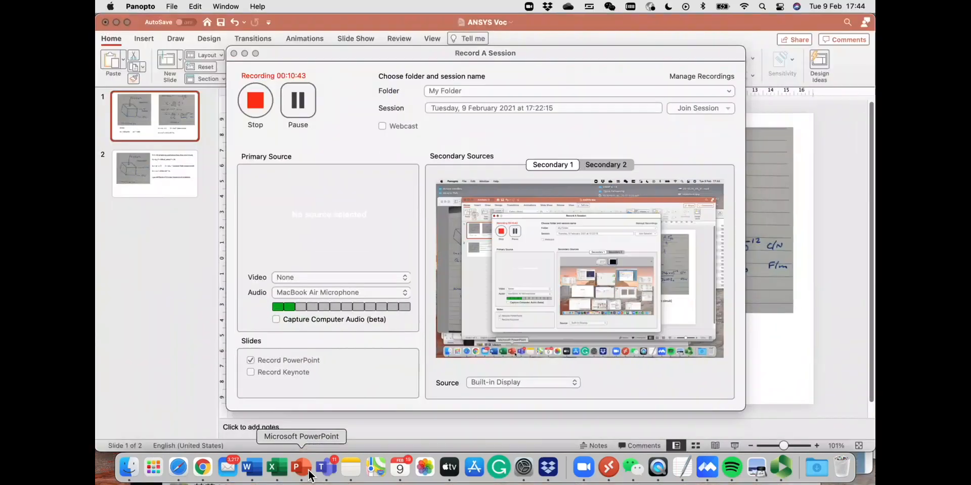
{"action": "left_click", "coordinate": [188, 296]}
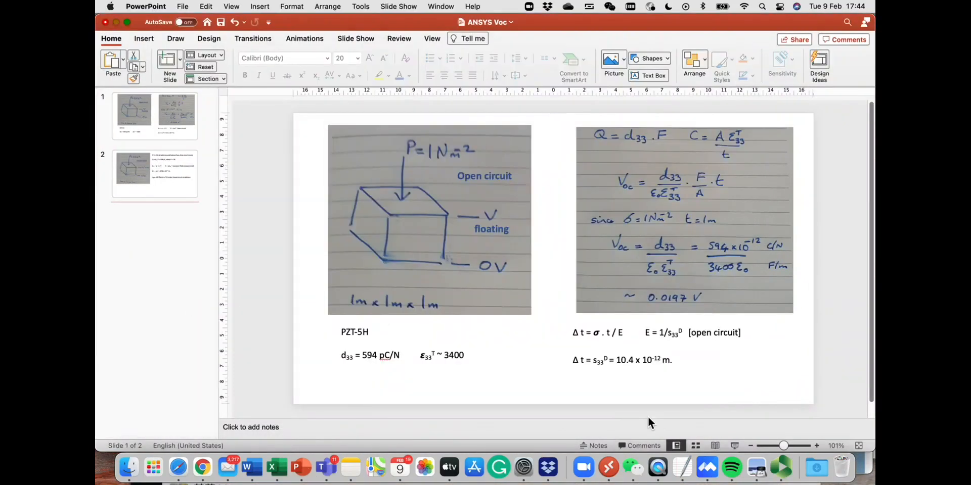
{"action": "left_click", "coordinate": [736, 446]}
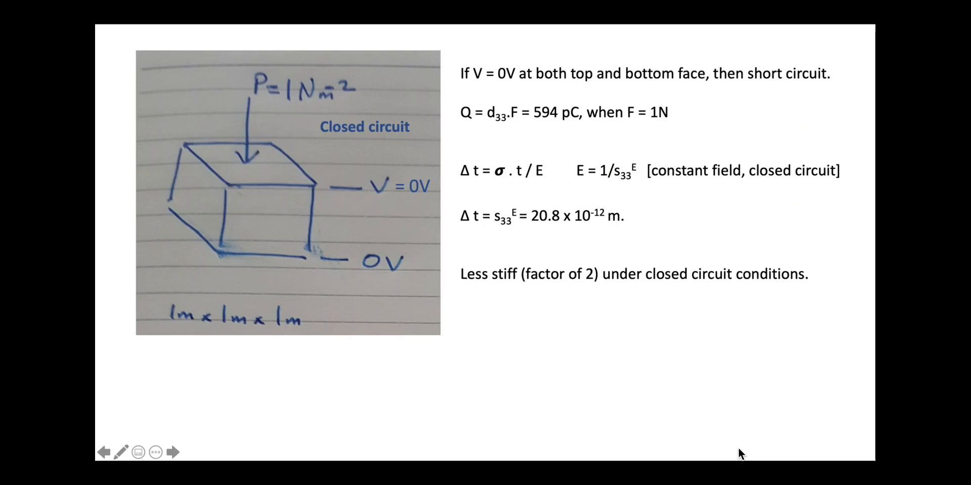
{"action": "key", "text": "Right"}
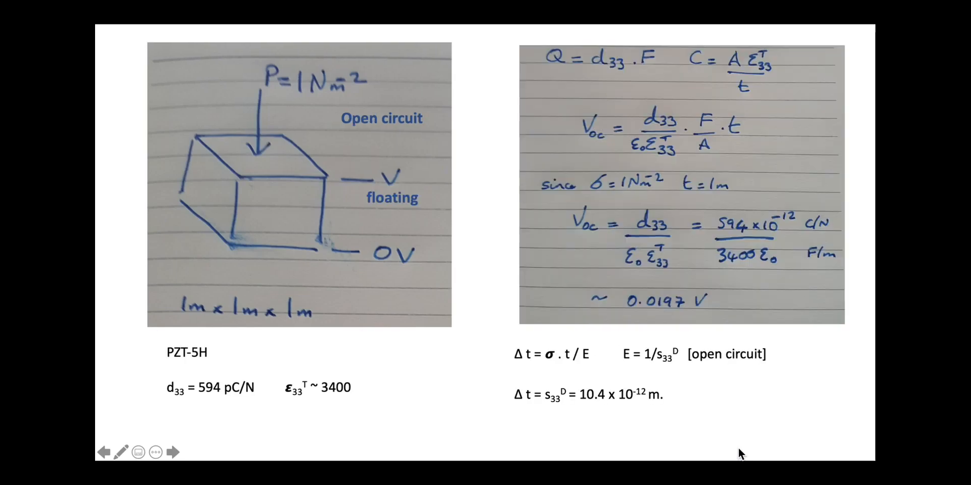
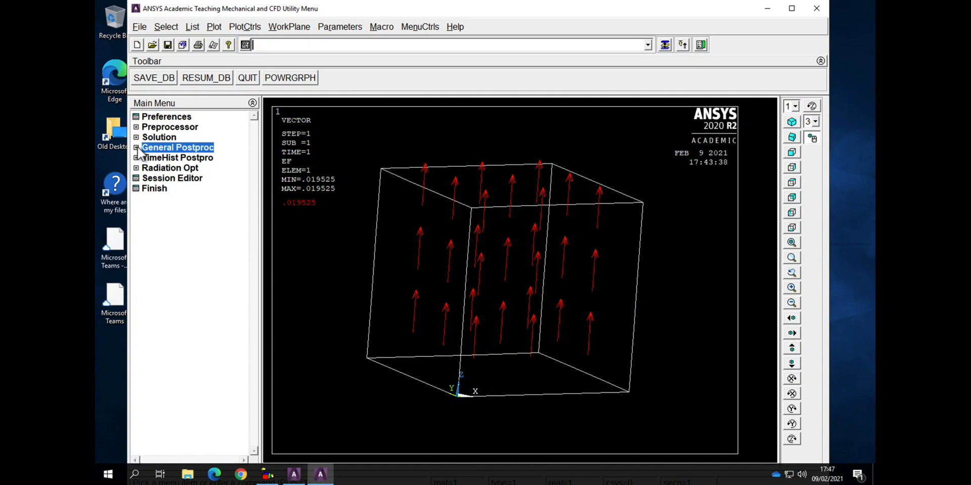
Replace the vector plot with a plot of the nodes, followed by a plot of the block's areas.
{"action": "left_click", "coordinate": [136, 139]}
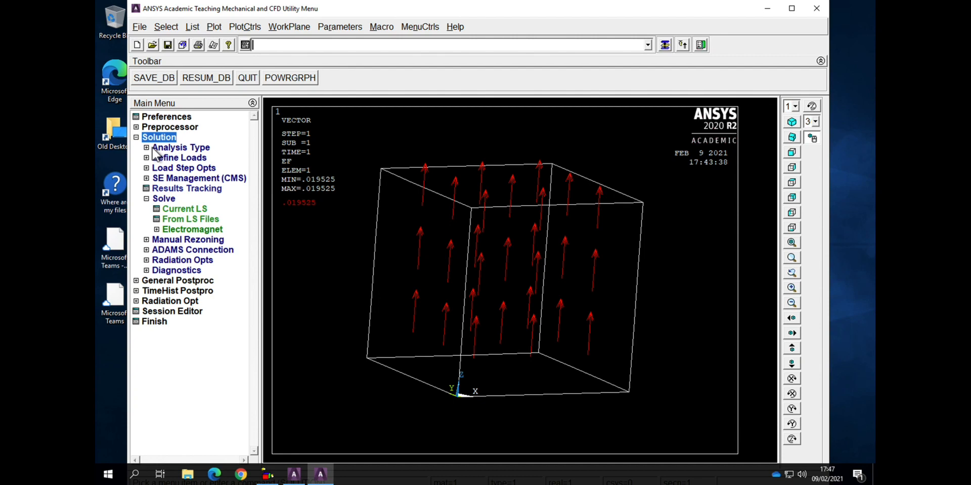
{"action": "left_click", "coordinate": [214, 27]}
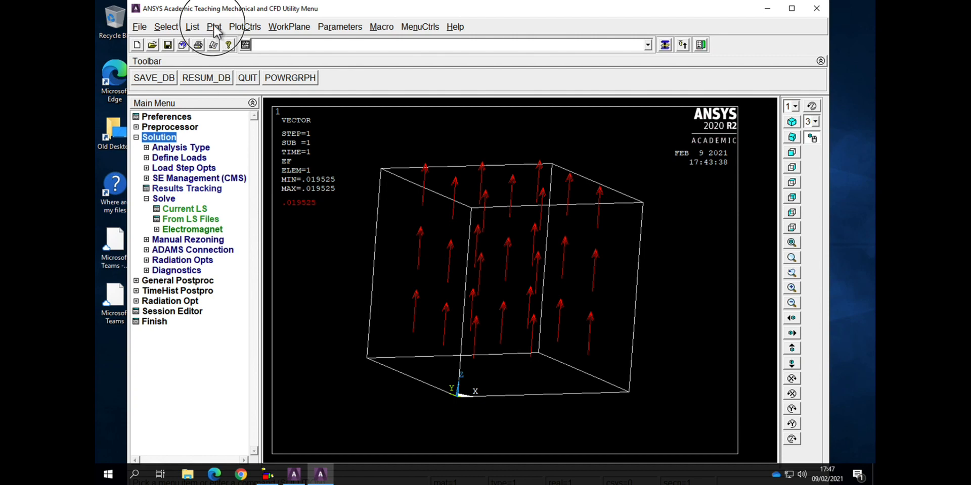
{"action": "left_click", "coordinate": [247, 128]}
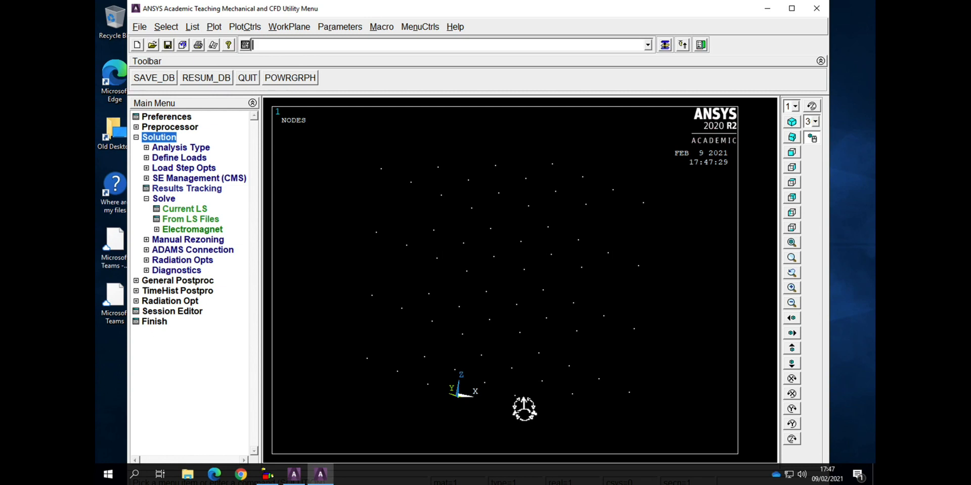
{"action": "left_click", "coordinate": [222, 29]}
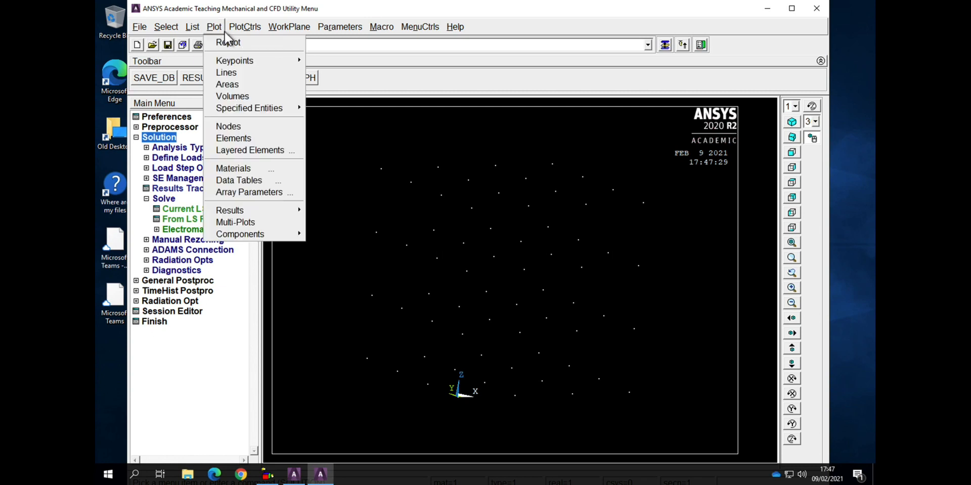
{"action": "left_click", "coordinate": [246, 84]}
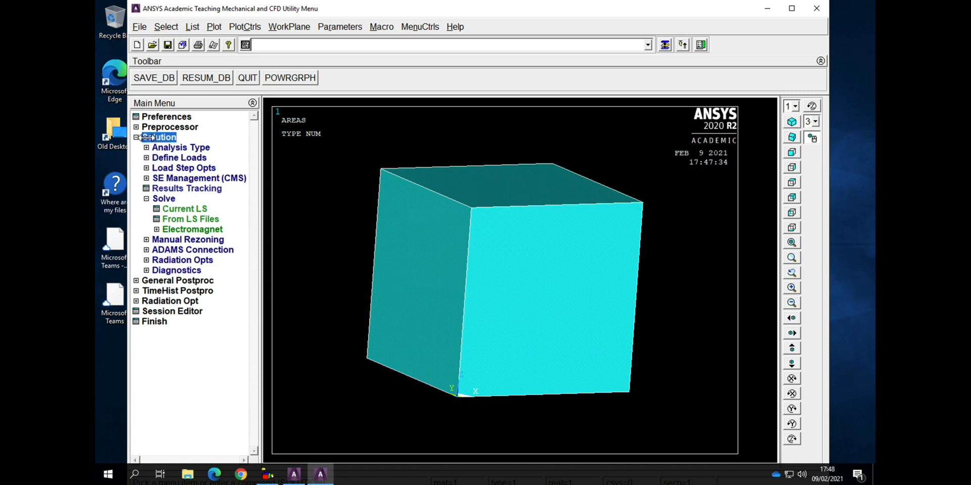
Apply a constant voltage of 0 to node 17 as an electric boundary condition on the block's top face.
{"action": "left_click", "coordinate": [153, 158]}
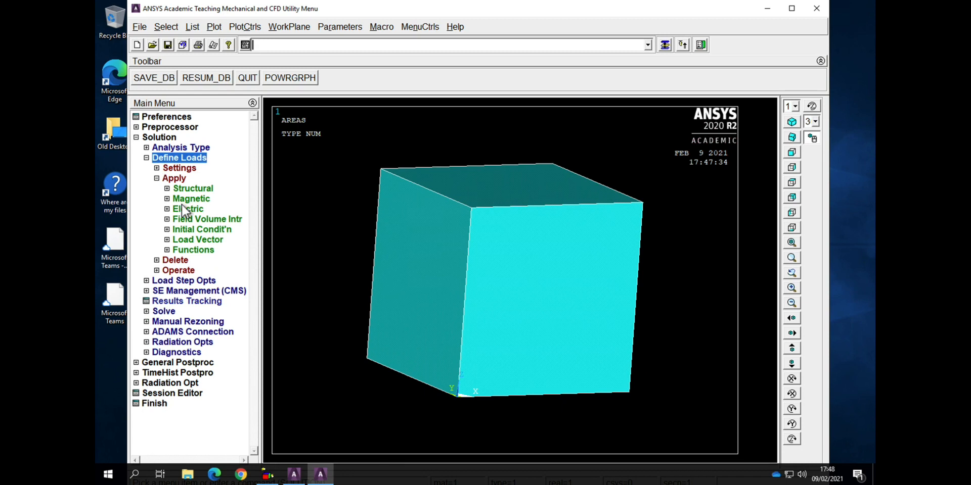
{"action": "left_click", "coordinate": [187, 209]}
{"action": "left_click", "coordinate": [194, 221]}
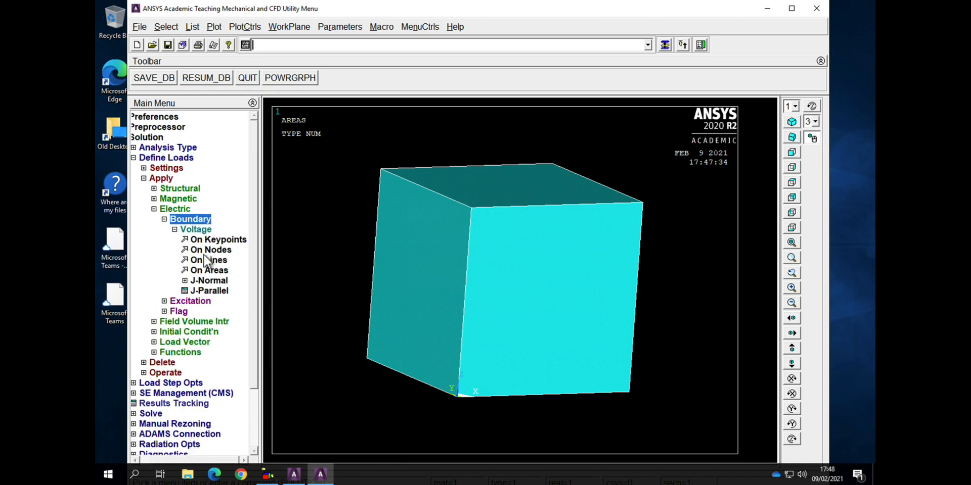
{"action": "left_click", "coordinate": [204, 251]}
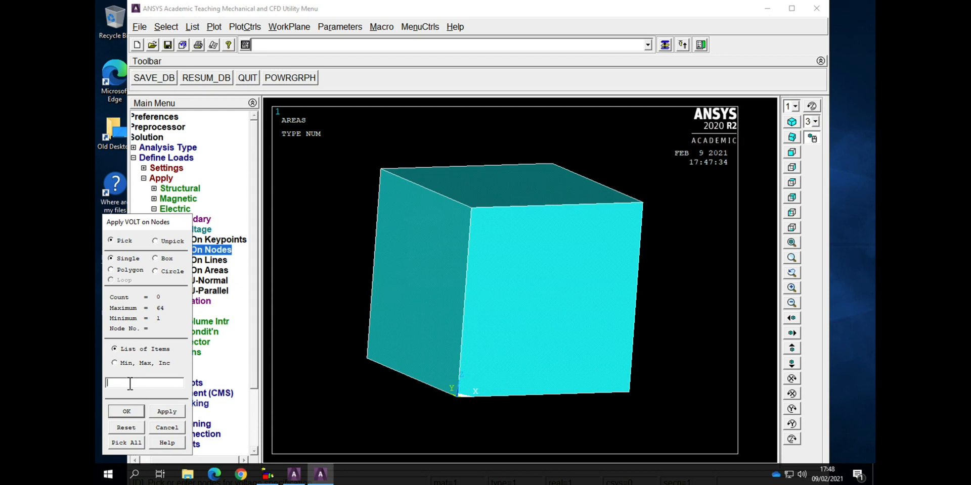
{"action": "type", "text": "17"}
{"action": "left_click", "coordinate": [126, 412]}
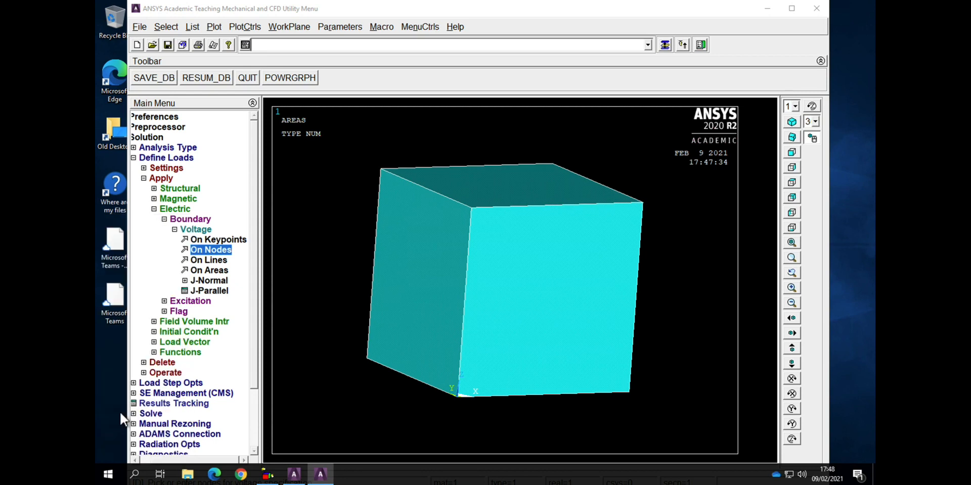
{"action": "left_click", "coordinate": [564, 217]}
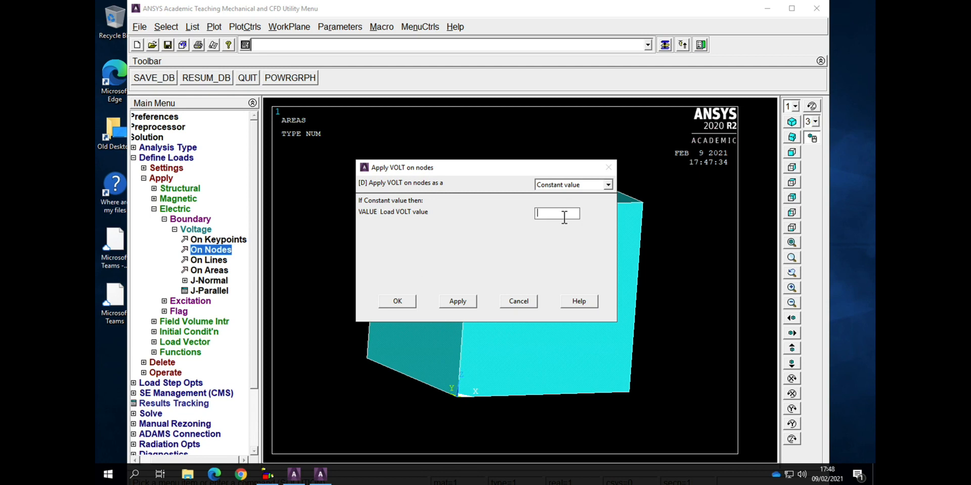
{"action": "type", "text": "0"}
{"action": "left_click", "coordinate": [397, 302]}
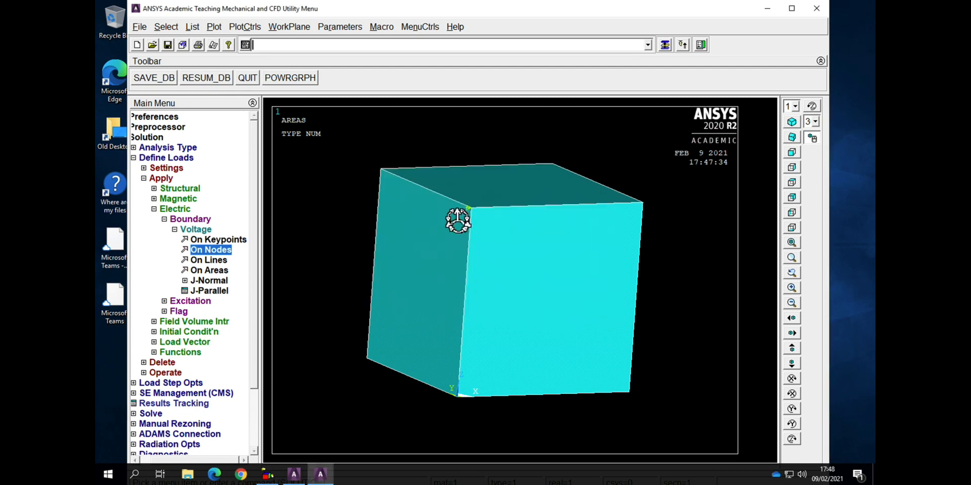
{"action": "left_click", "coordinate": [470, 208]}
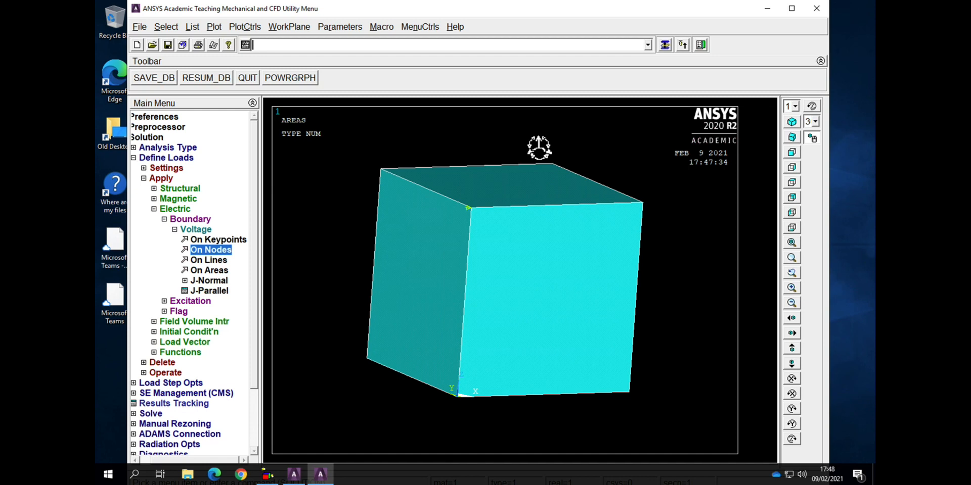
Solve the current load step, proceeding past the load data warnings, and close the status listing.
{"action": "left_click", "coordinate": [143, 158]}
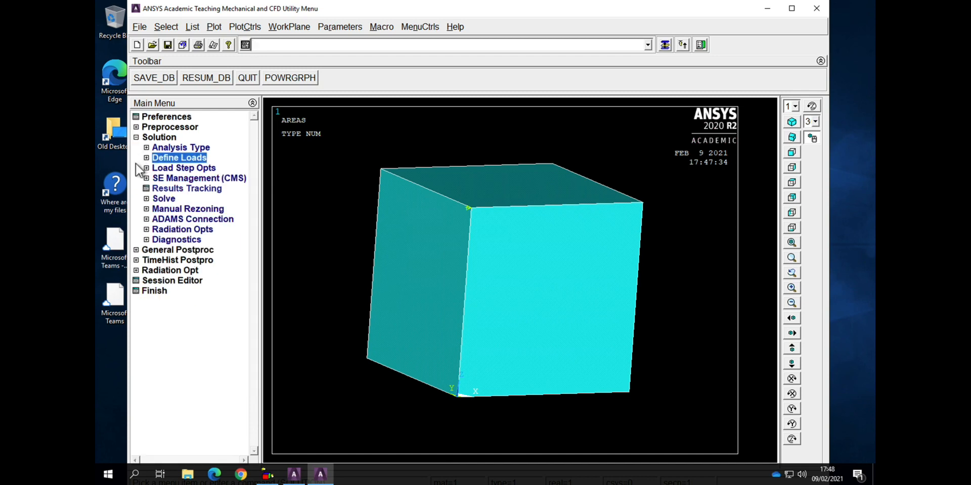
{"action": "left_click", "coordinate": [144, 199]}
{"action": "left_click", "coordinate": [168, 210]}
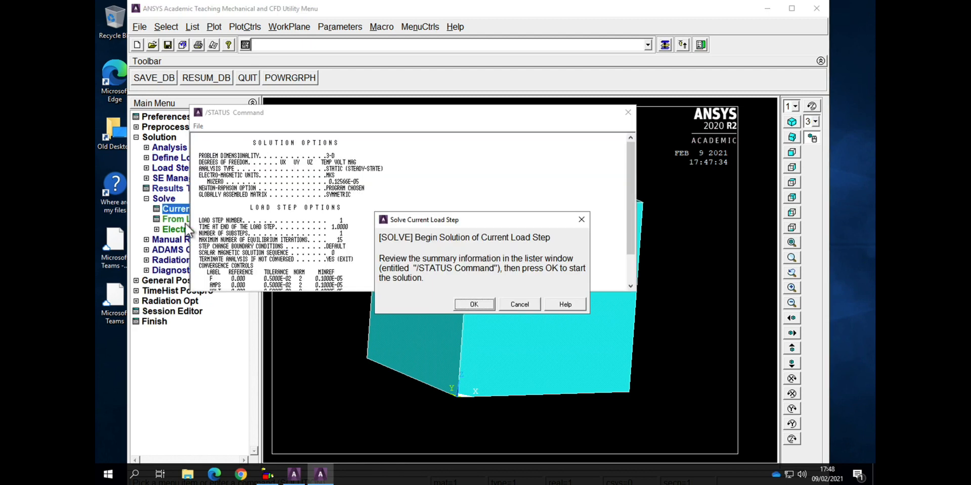
{"action": "left_click", "coordinate": [481, 304]}
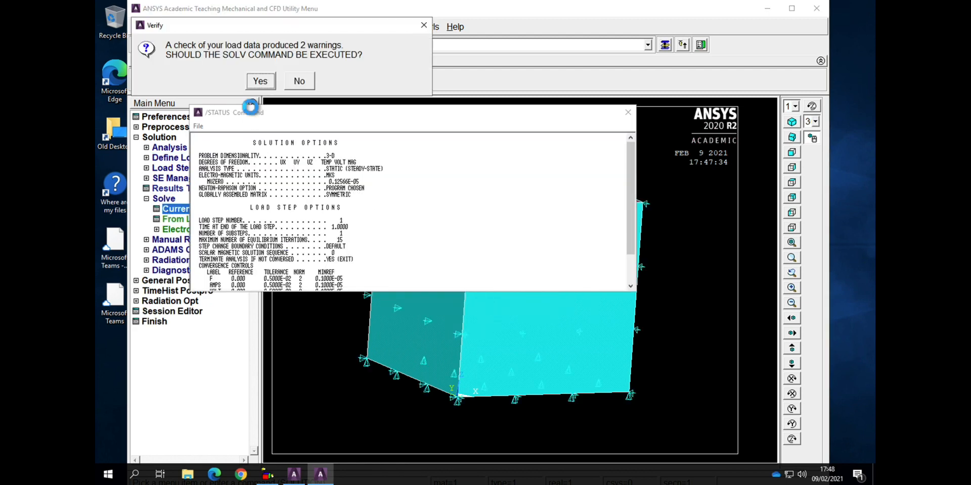
{"action": "left_click", "coordinate": [256, 85]}
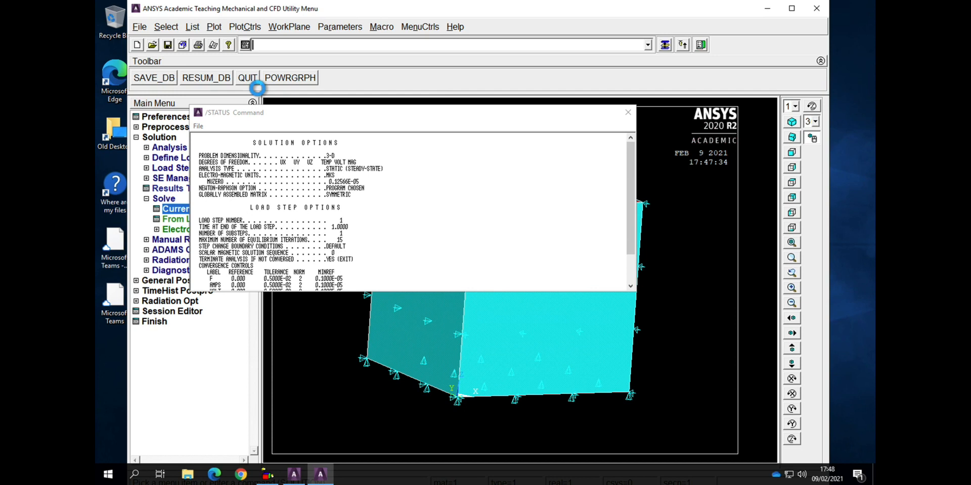
{"action": "left_click", "coordinate": [282, 81]}
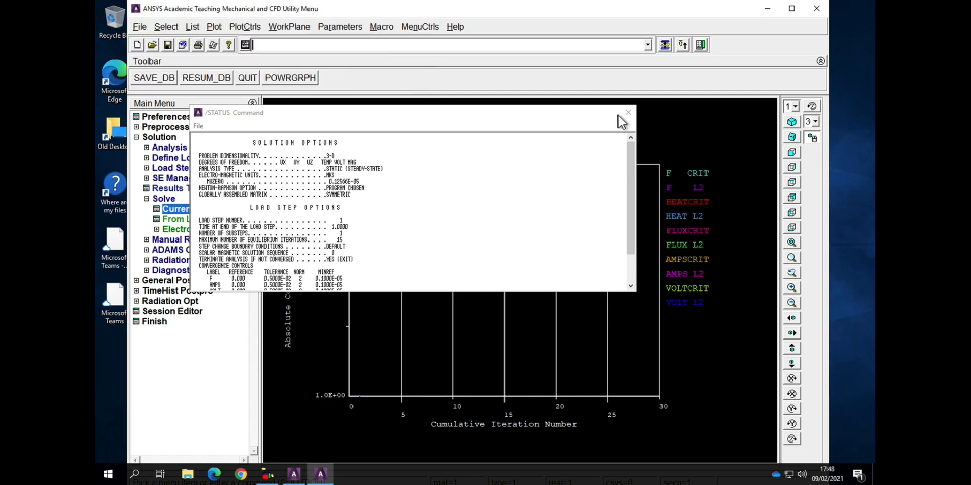
{"action": "left_click", "coordinate": [628, 113]}
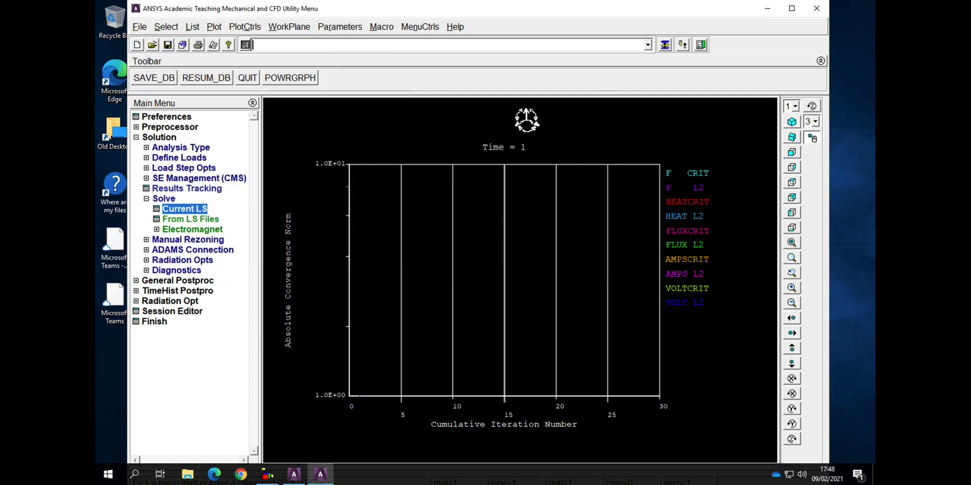
Plot the deformed shape together with the undeformed shape in the general postprocessor.
{"action": "left_click", "coordinate": [137, 282]}
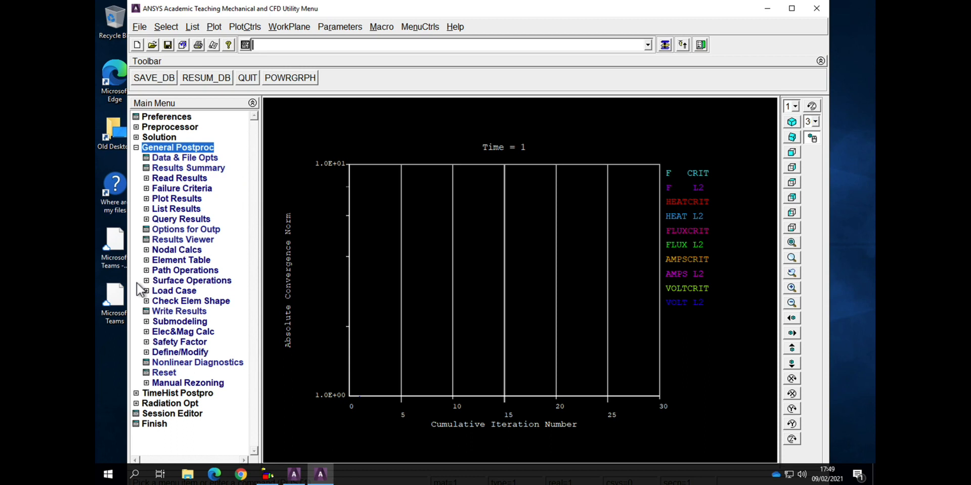
{"action": "left_click", "coordinate": [172, 198]}
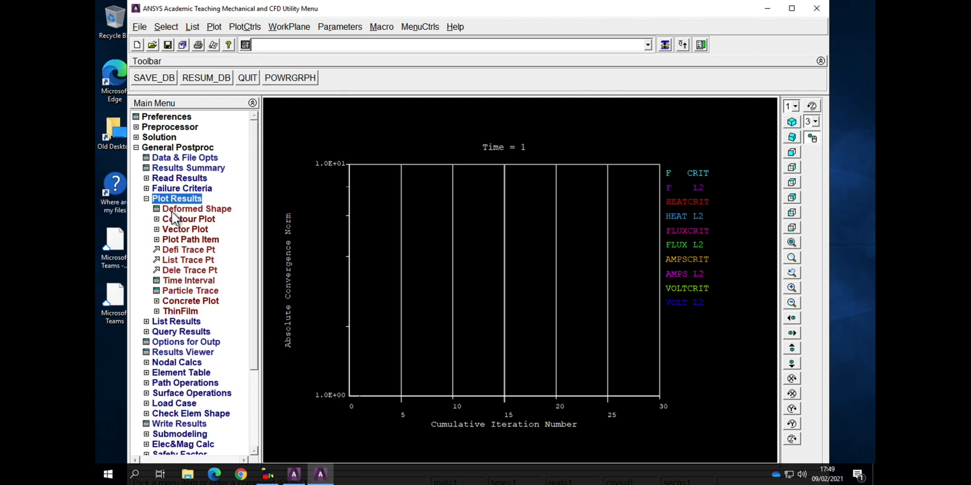
{"action": "left_click", "coordinate": [192, 209]}
{"action": "left_click", "coordinate": [547, 240]}
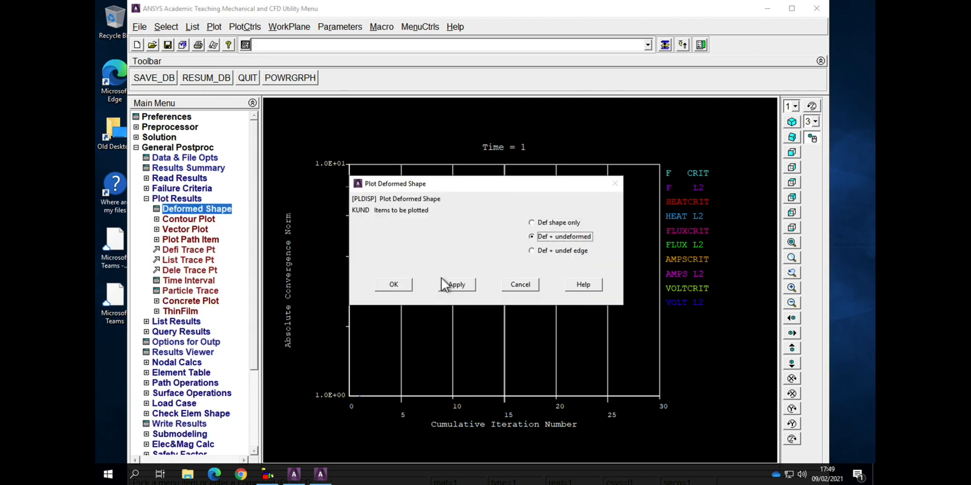
{"action": "left_click", "coordinate": [394, 285]}
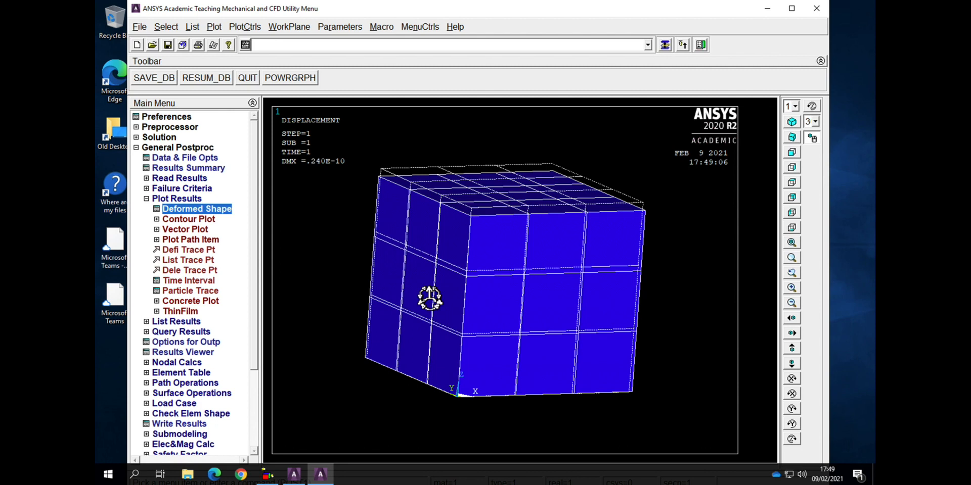
Plot the nodal solution contours of the Z-component of displacement.
{"action": "left_click", "coordinate": [203, 222]}
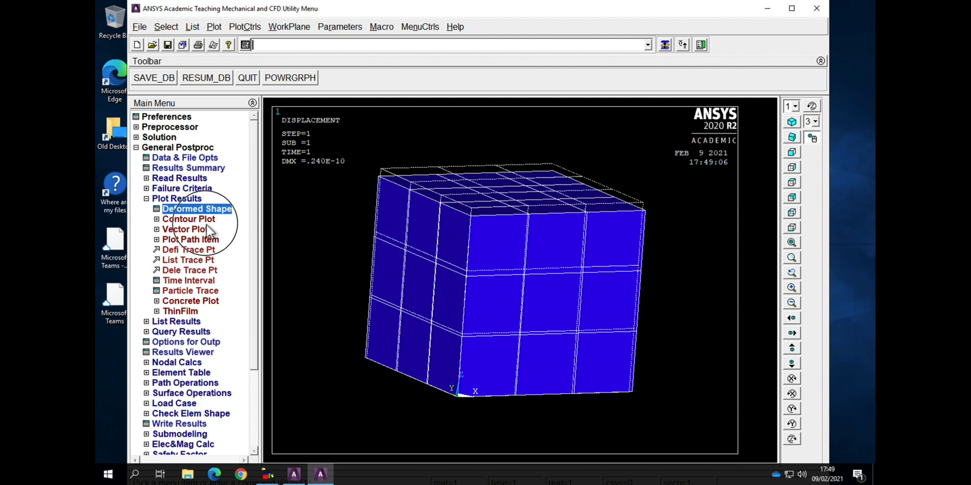
{"action": "left_click", "coordinate": [207, 229]}
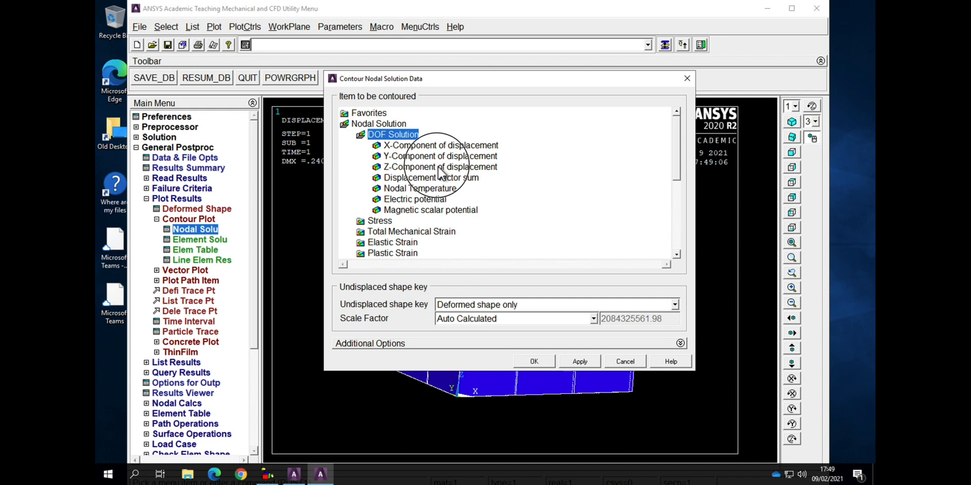
{"action": "left_click", "coordinate": [440, 167]}
{"action": "left_click", "coordinate": [532, 362]}
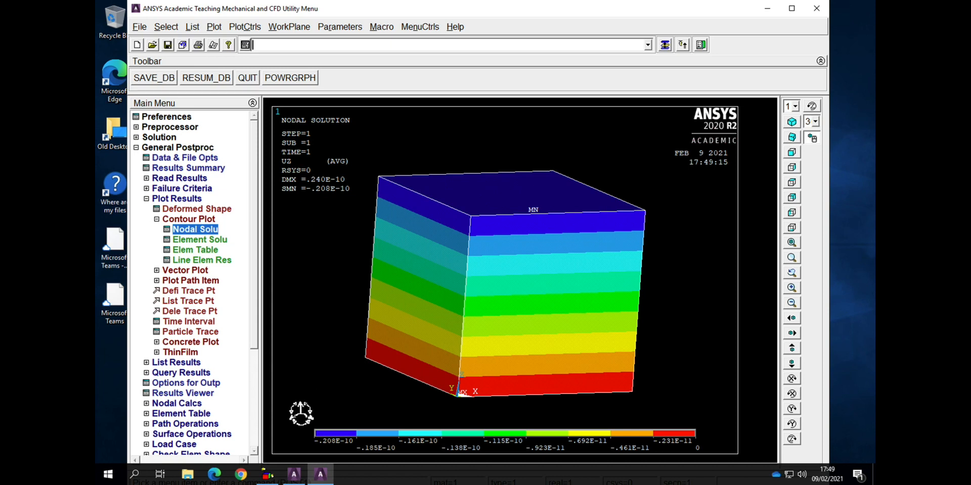
Plot the nodal solution contours of the electric potential.
{"action": "left_click", "coordinate": [195, 230]}
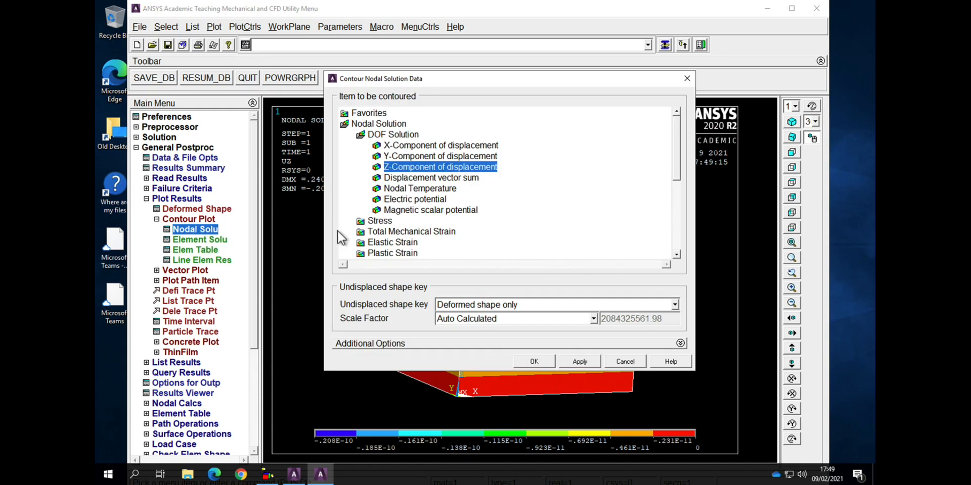
{"action": "left_click", "coordinate": [411, 200]}
{"action": "left_click", "coordinate": [553, 359]}
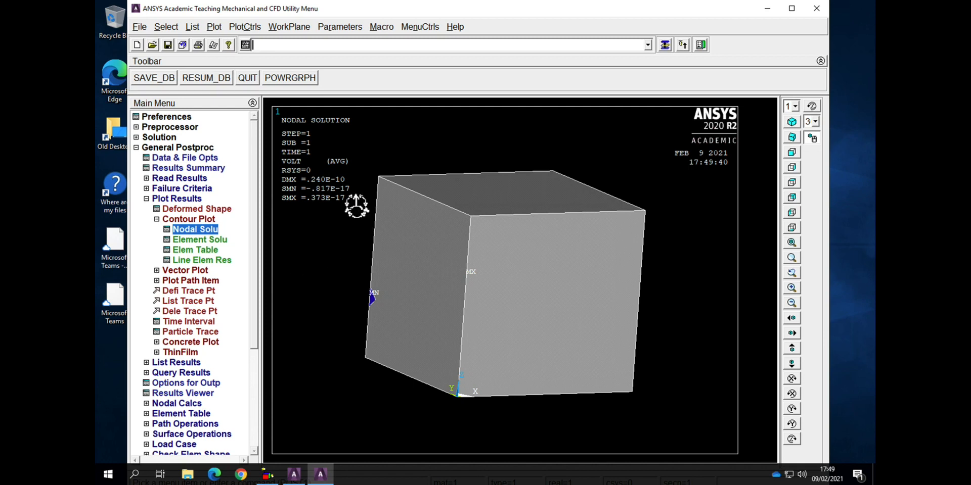
List the reaction solution for electric current (AMPS), read the nodal values, and close the listing.
{"action": "left_click", "coordinate": [157, 220]}
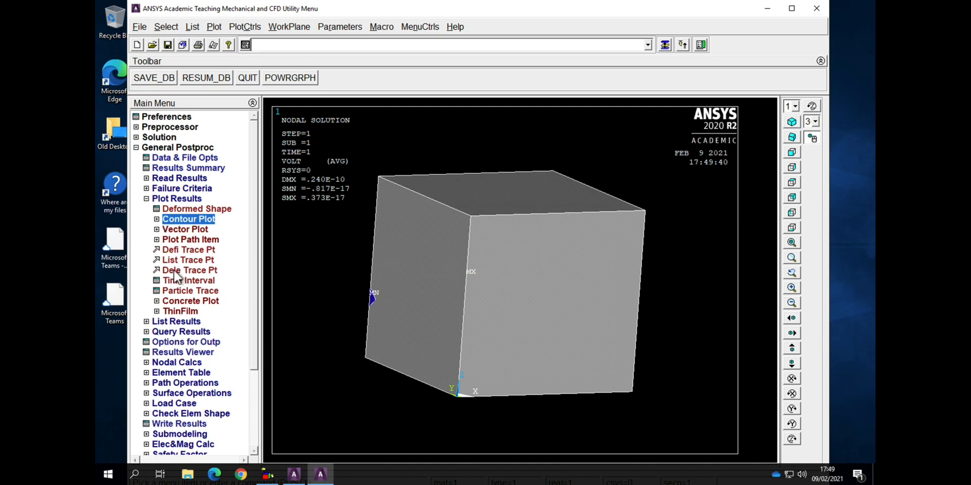
{"action": "left_click", "coordinate": [147, 200]}
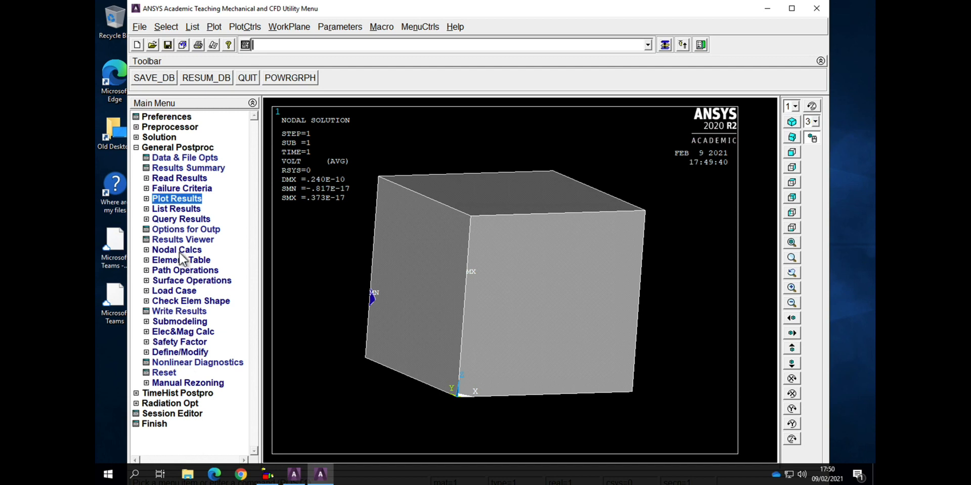
{"action": "left_click", "coordinate": [146, 198]}
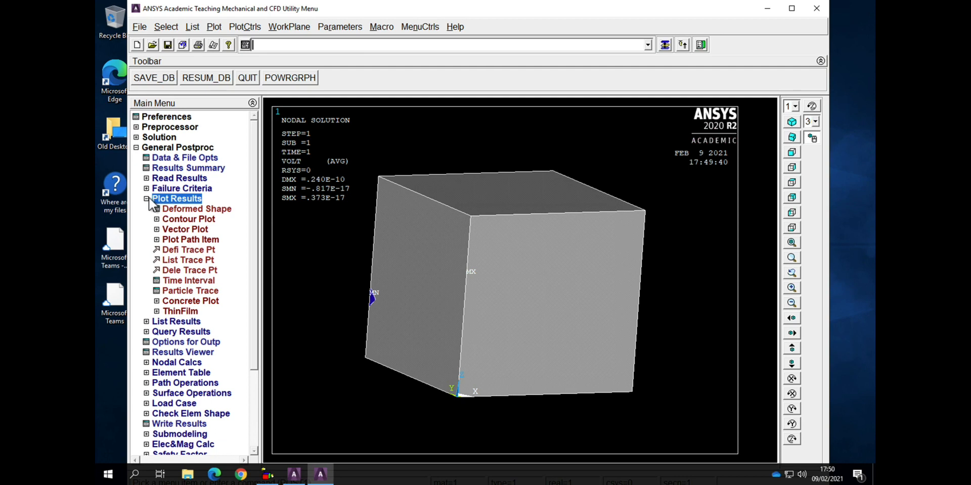
{"action": "left_click", "coordinate": [147, 199]}
{"action": "left_click", "coordinate": [146, 208]}
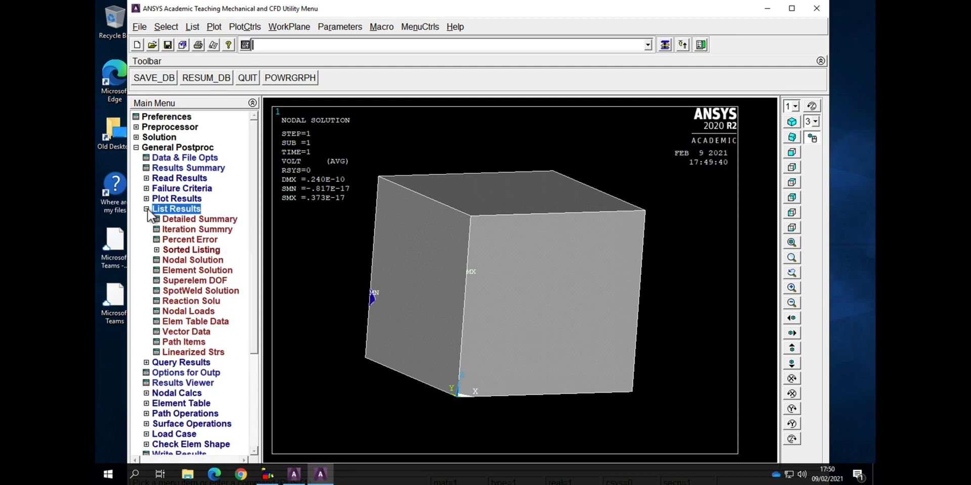
{"action": "left_click", "coordinate": [193, 302]}
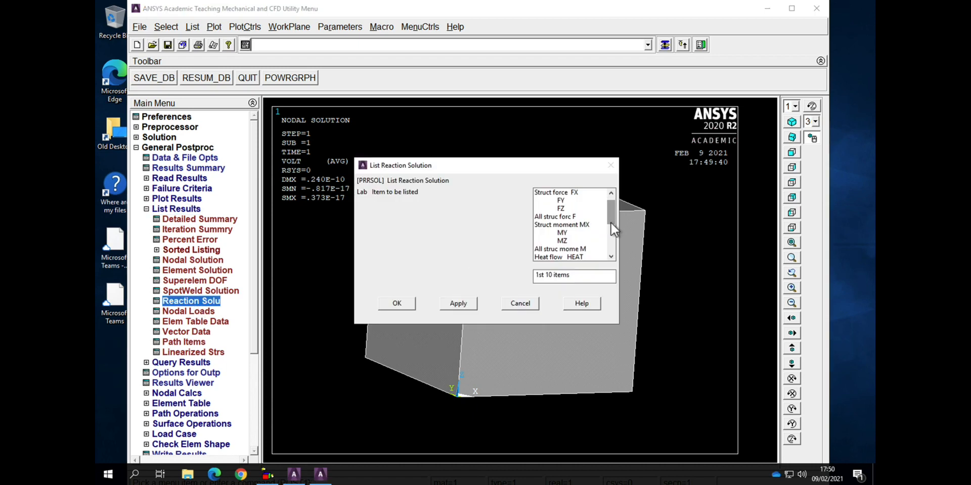
{"action": "left_click_drag", "start_coordinate": [609, 214], "coordinate": [613, 250]}
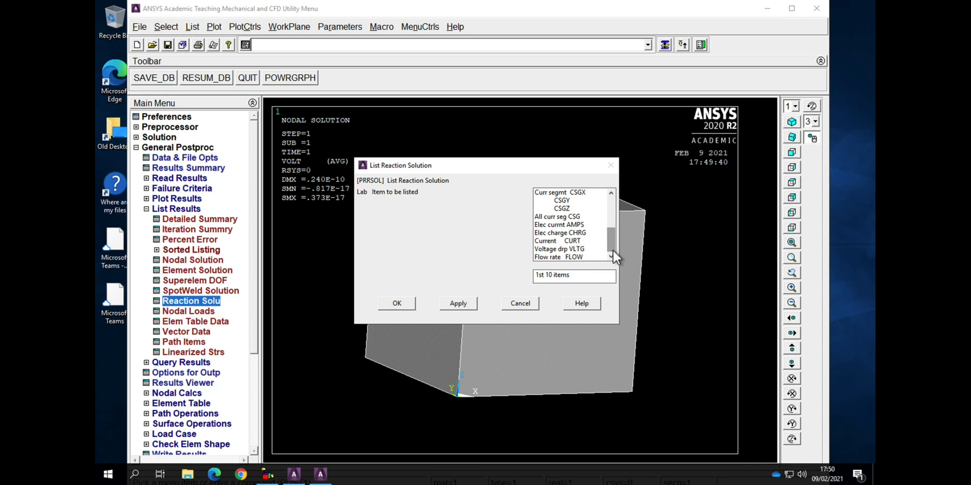
{"action": "left_click", "coordinate": [570, 225]}
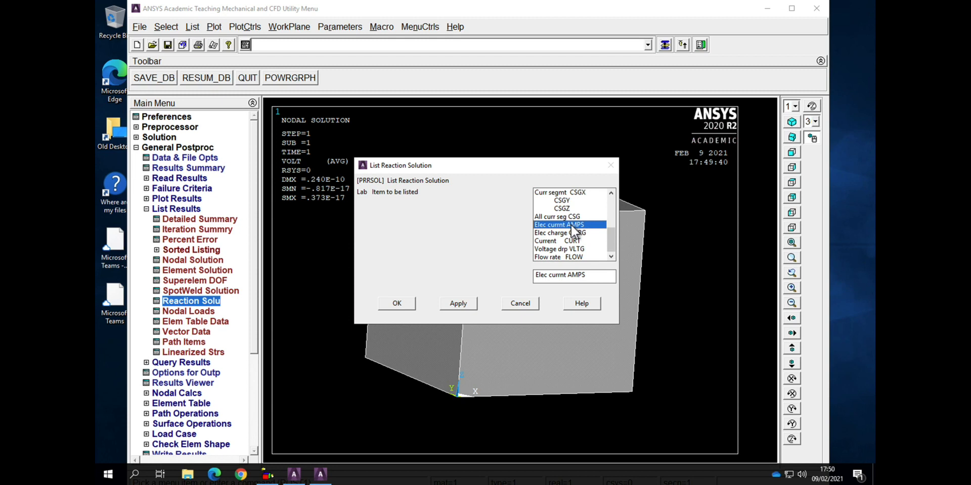
{"action": "left_click", "coordinate": [396, 303]}
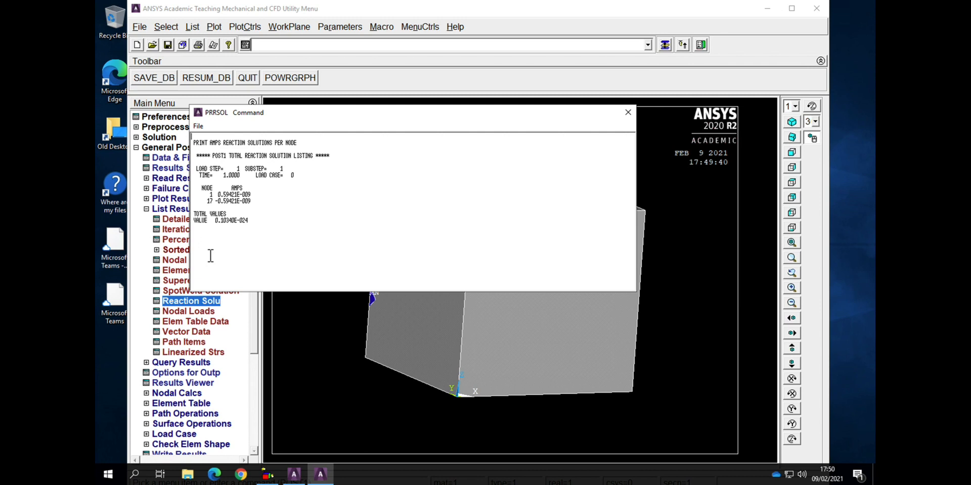
{"action": "left_click", "coordinate": [628, 112]}
Switch to the PowerPoint slide show and advance to the closed-circuit hand calculation slide for comparison.
{"action": "key", "text": "ctrl+Up"}
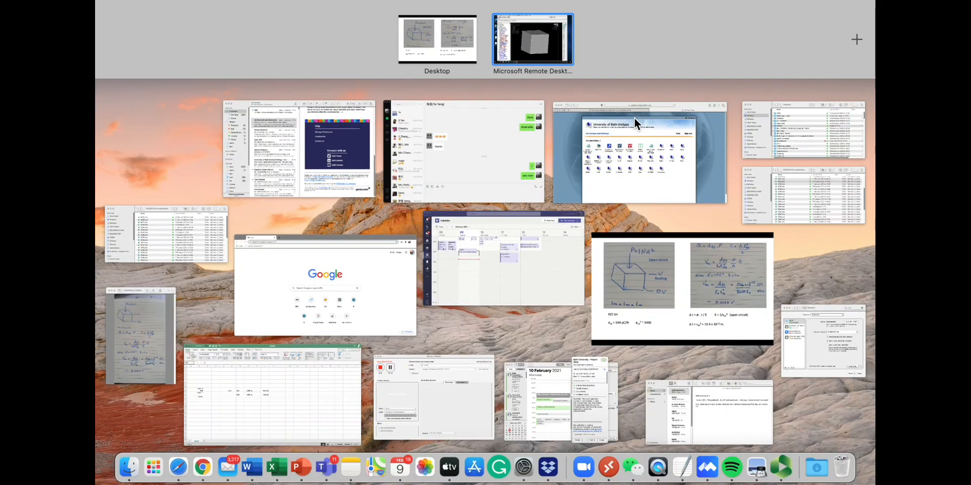
{"action": "left_click", "coordinate": [627, 290]}
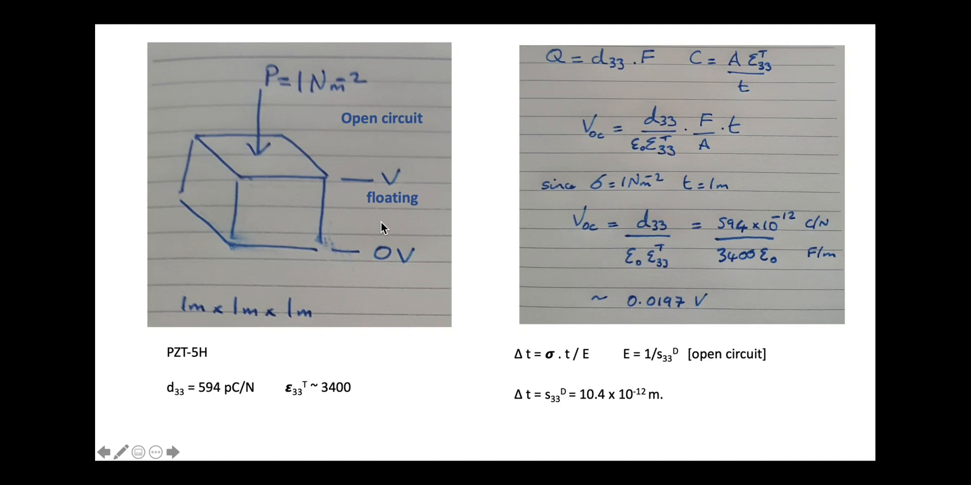
{"action": "left_click", "coordinate": [374, 221]}
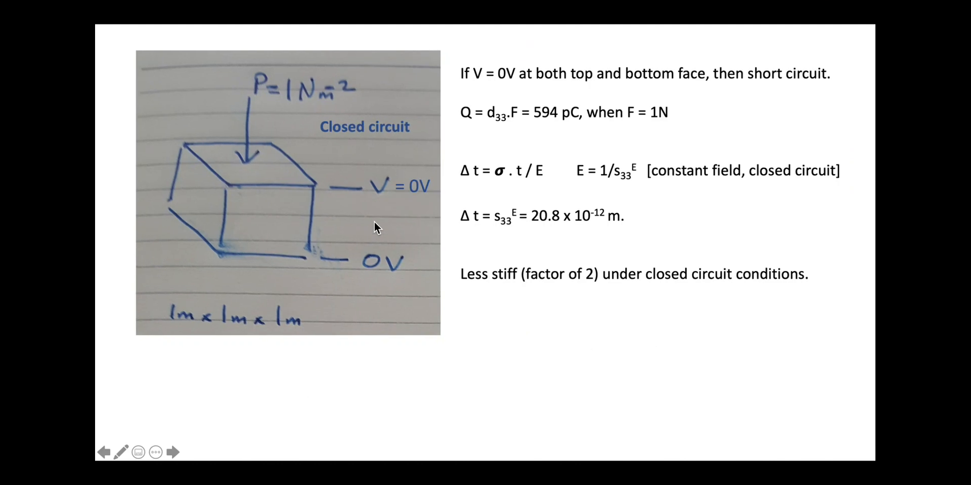